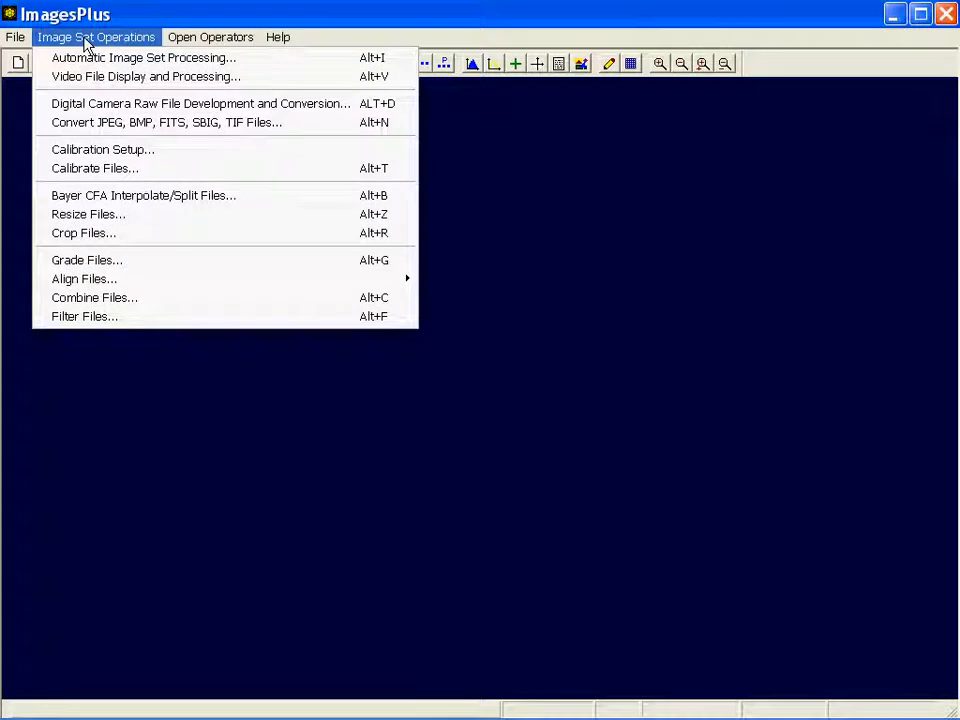
Step: Convert the raw files saturn-8thSecISO400_#000023.CR2 through #000027.CR2 to White Balanced Color, Lossless 16-bit FIT images
{"action": "left_click", "coordinate": [83, 108]}
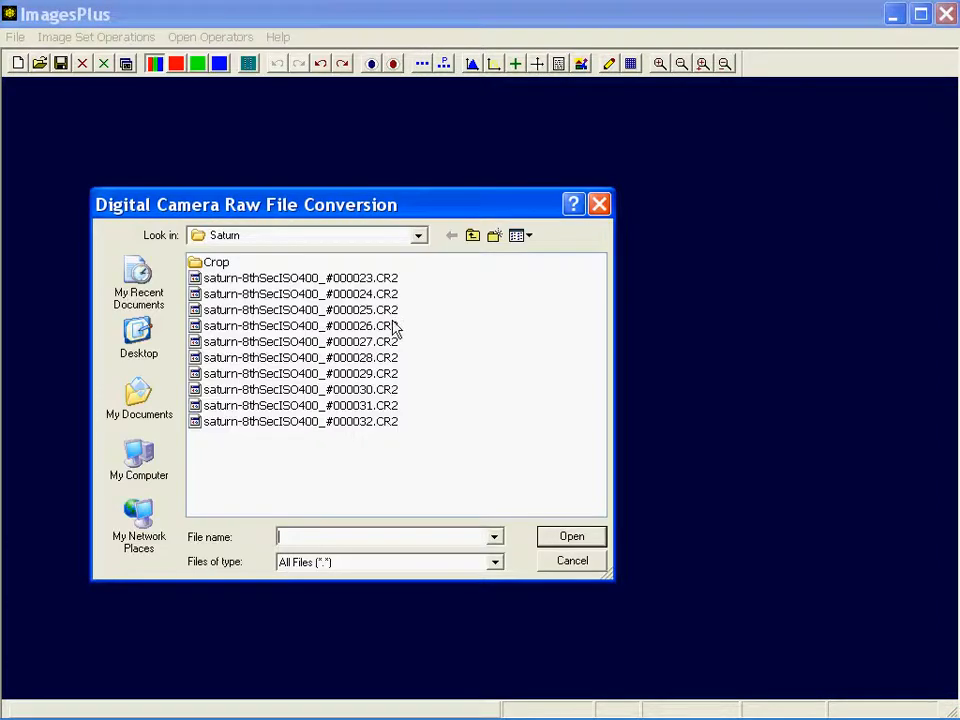
{"action": "left_click", "coordinate": [366, 279]}
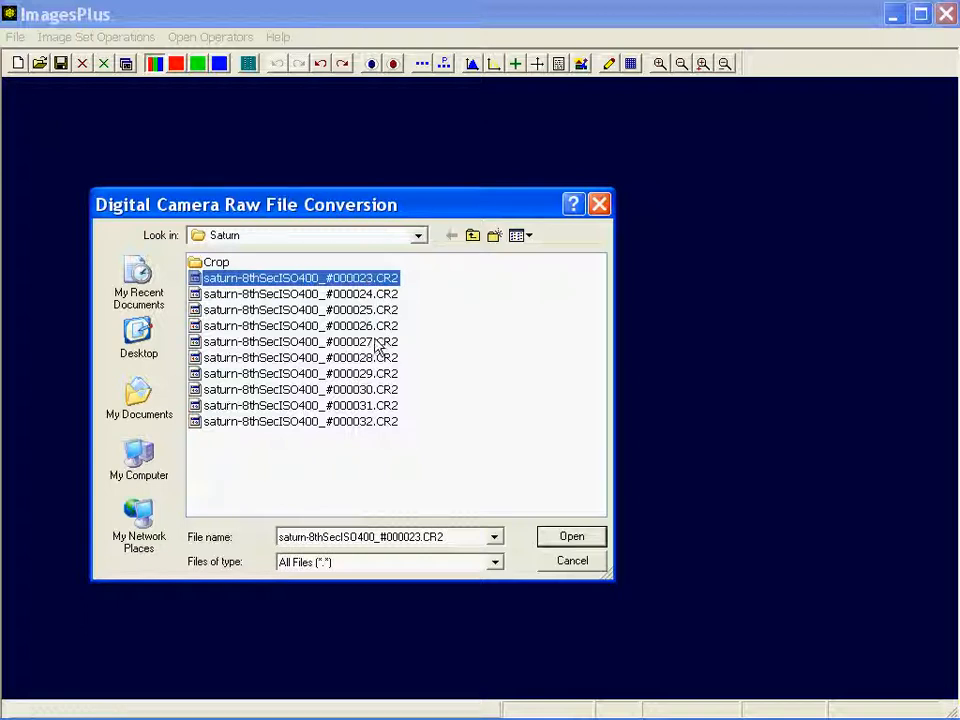
{"action": "left_click", "coordinate": [381, 342], "text": "shift"}
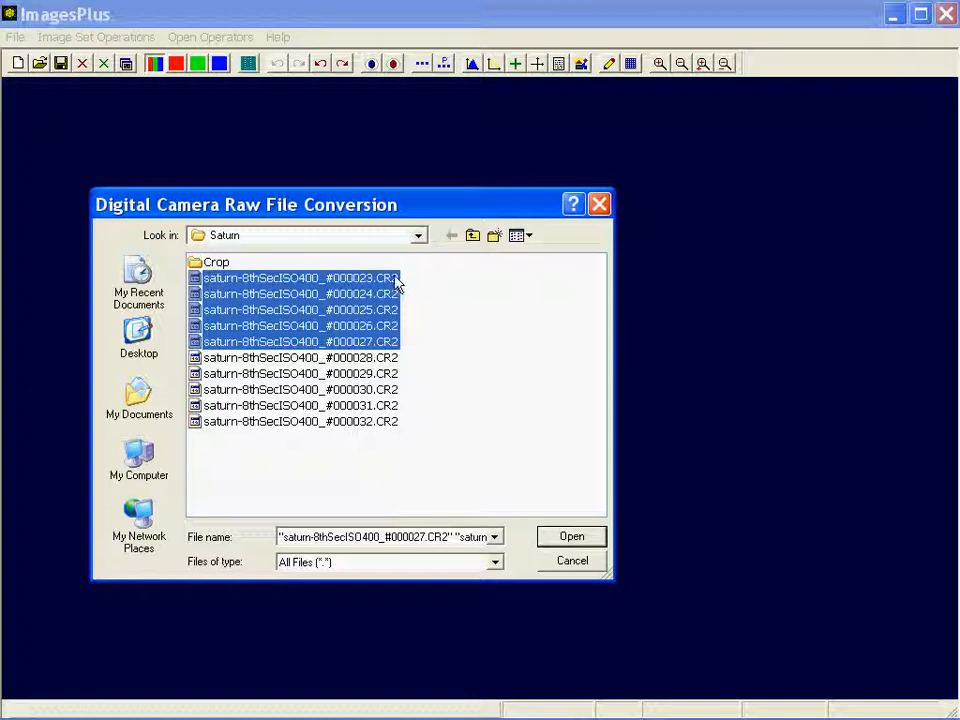
{"action": "left_click", "coordinate": [567, 543]}
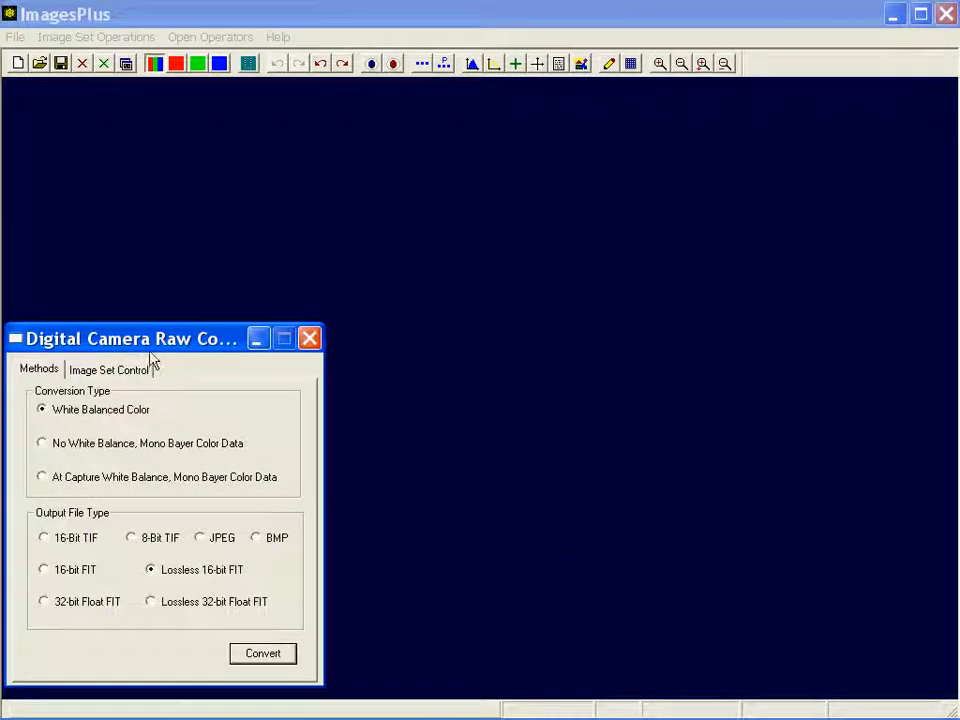
{"action": "left_click_drag", "start_coordinate": [142, 341], "coordinate": [152, 336]}
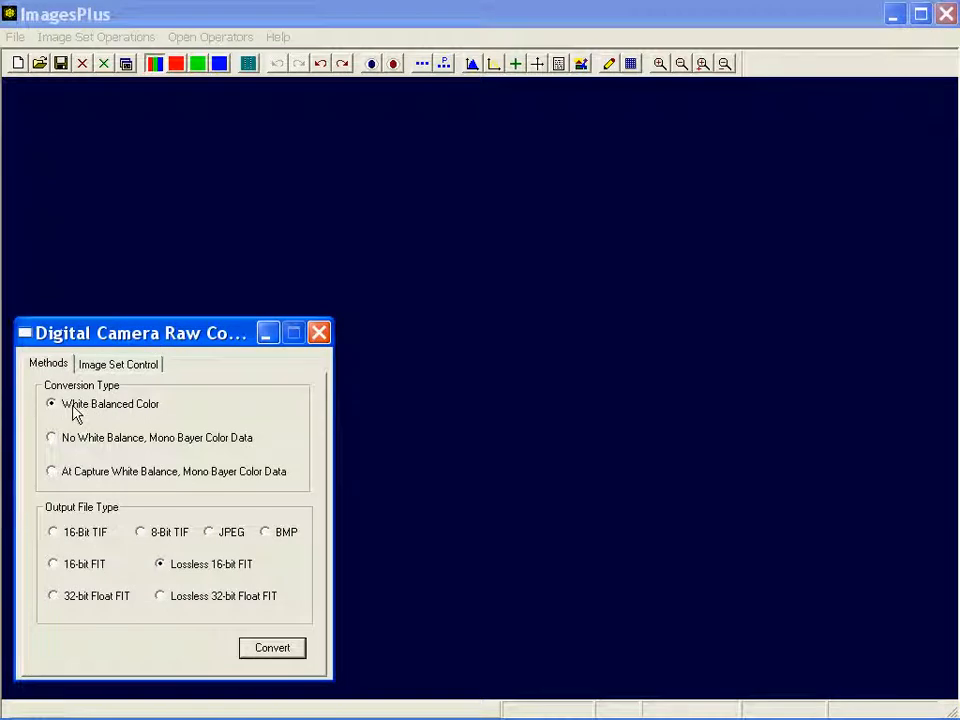
{"action": "left_click", "coordinate": [283, 657]}
Step: Set the raw conversion type to At Capture White Balance, Mono Bayer Color Data and return to the image set controls
{"action": "left_click", "coordinate": [47, 364]}
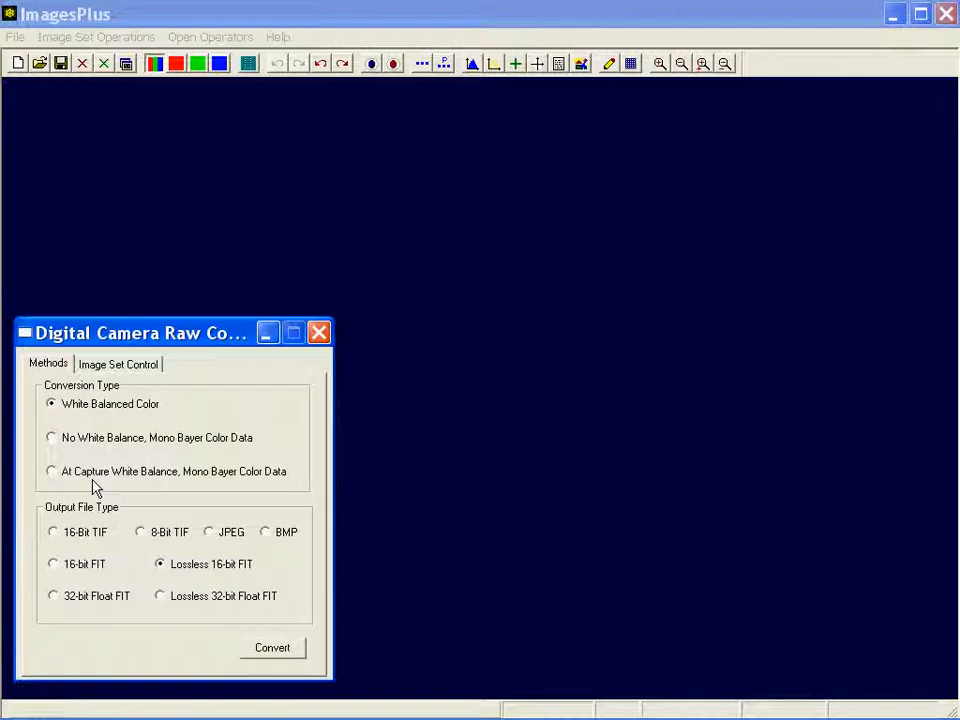
{"action": "left_click", "coordinate": [57, 476]}
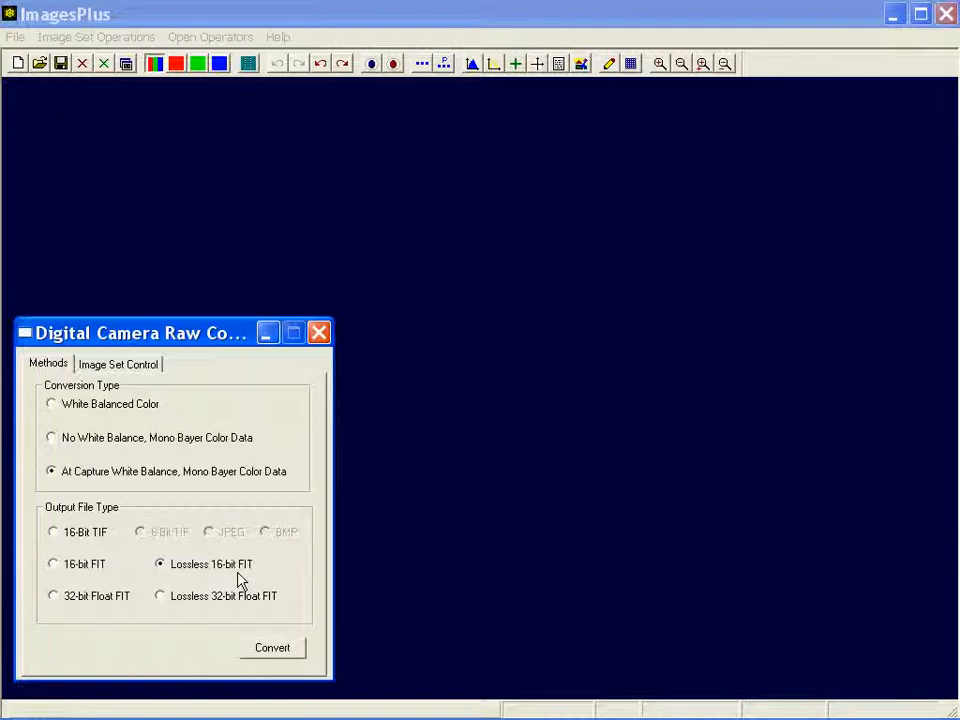
{"action": "left_click", "coordinate": [106, 372]}
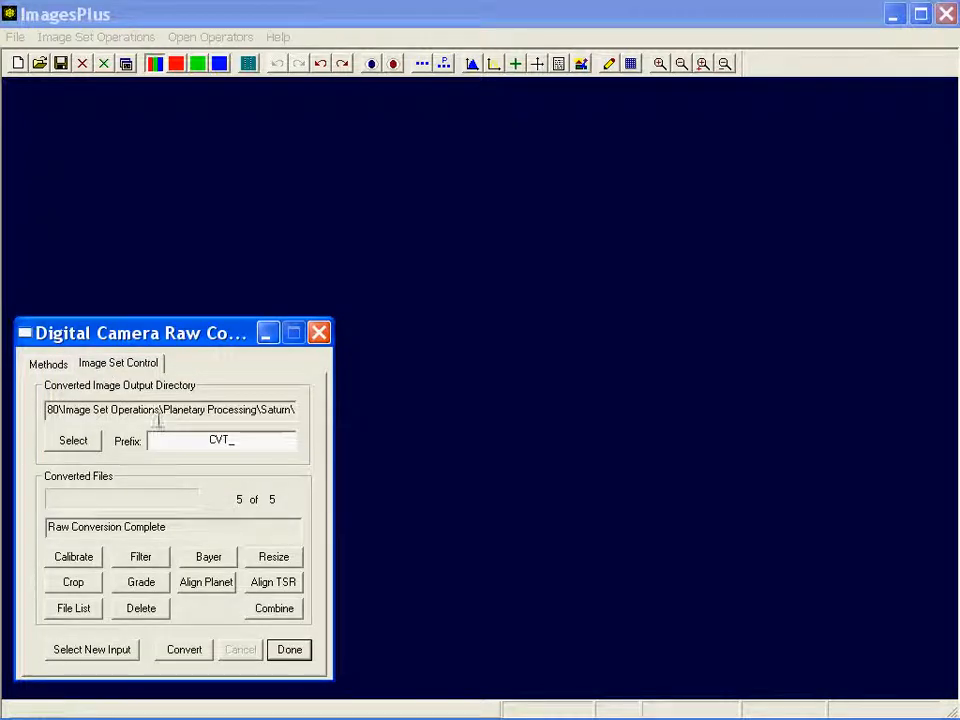
Step: Examine the raw conversion's input and output file lists, view the first converted output image, and close both
{"action": "left_click", "coordinate": [70, 610]}
{"action": "left_click_drag", "start_coordinate": [135, 328], "coordinate": [475, 288]}
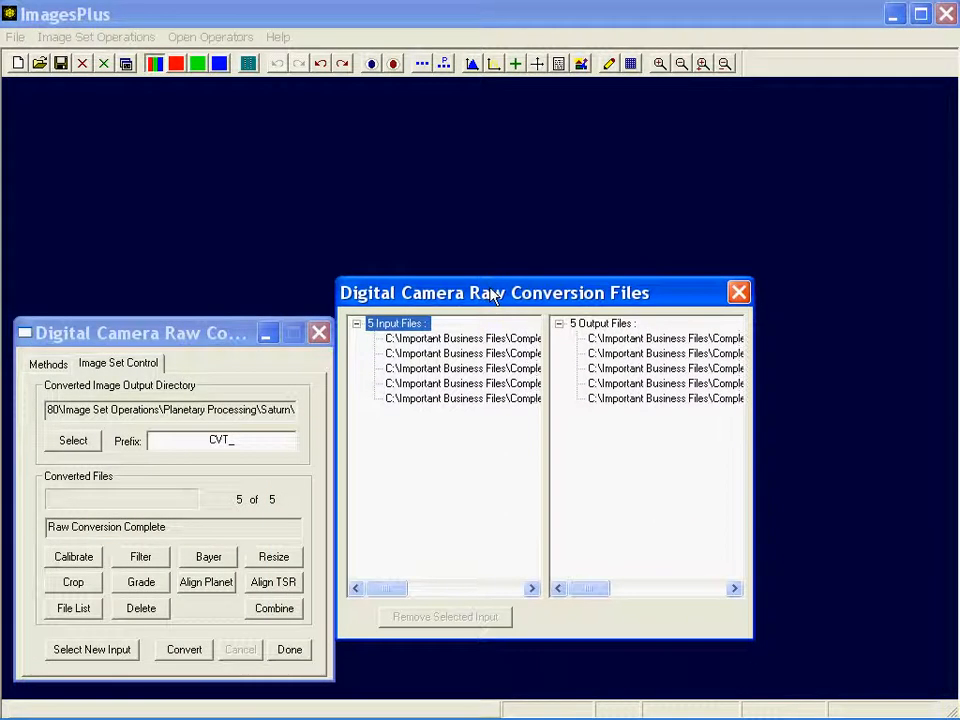
{"action": "left_click", "coordinate": [476, 347]}
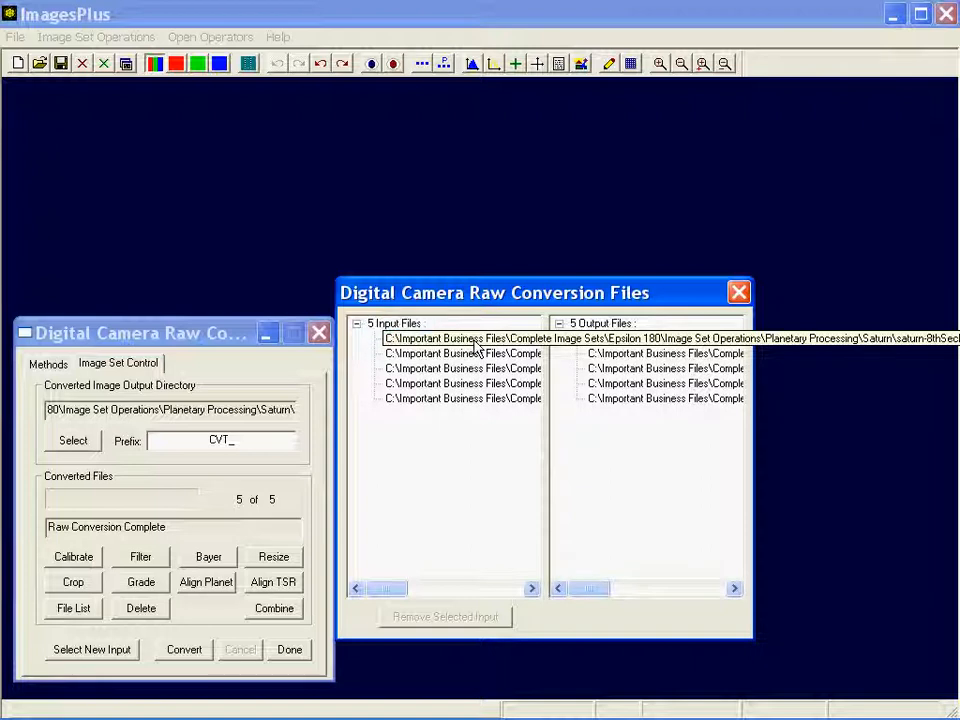
{"action": "left_click", "coordinate": [475, 359]}
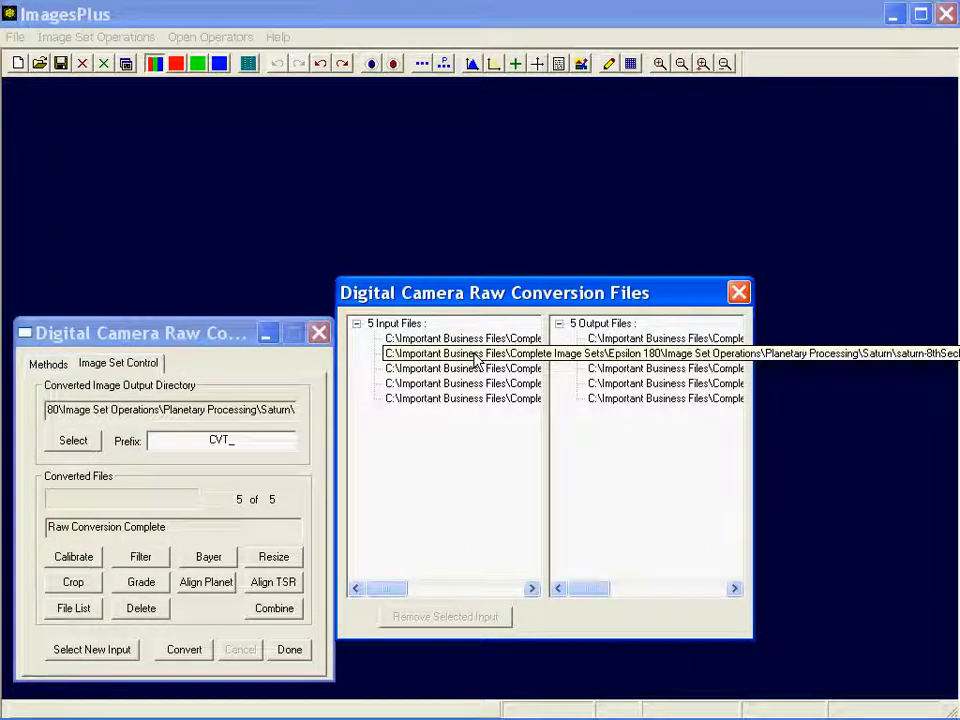
{"action": "double_click", "coordinate": [648, 339]}
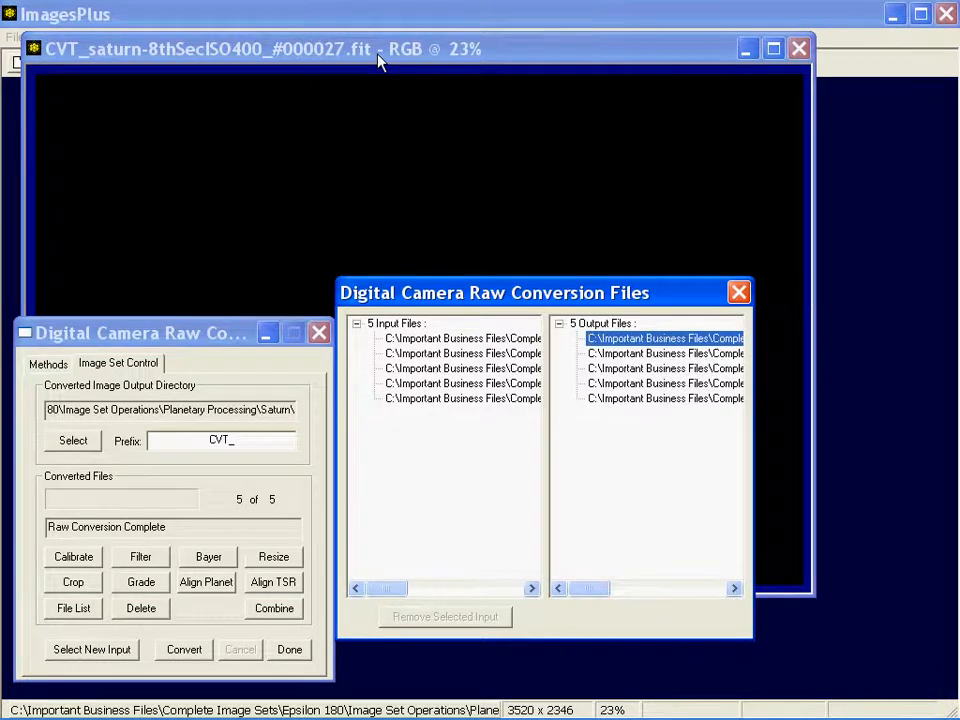
{"action": "left_click", "coordinate": [378, 62]}
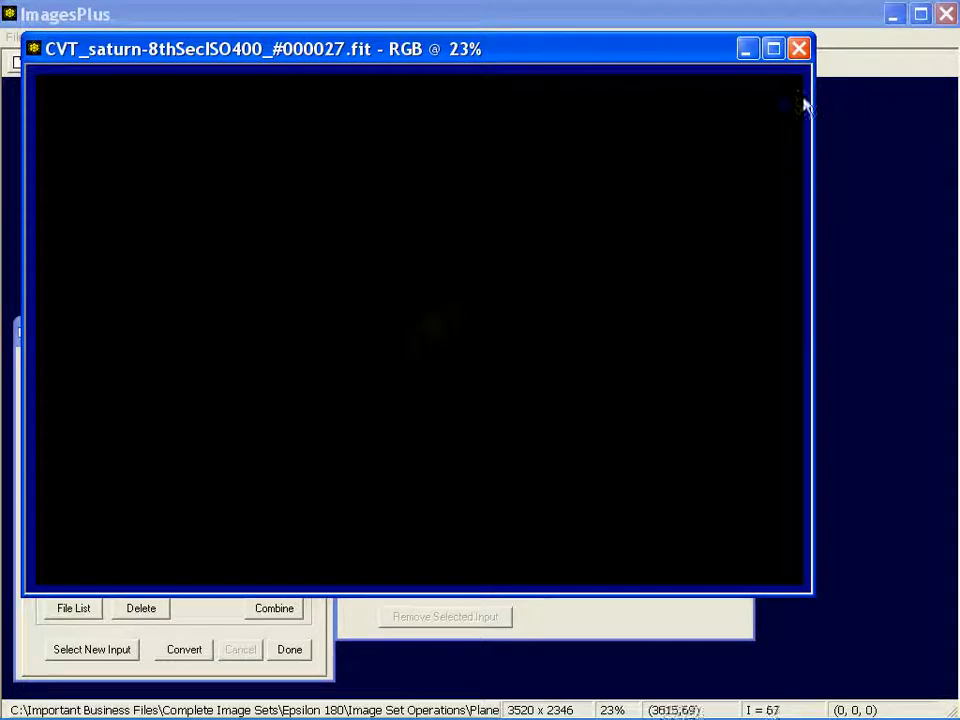
{"action": "left_click", "coordinate": [799, 48]}
{"action": "left_click_drag", "start_coordinate": [651, 302], "coordinate": [654, 341]}
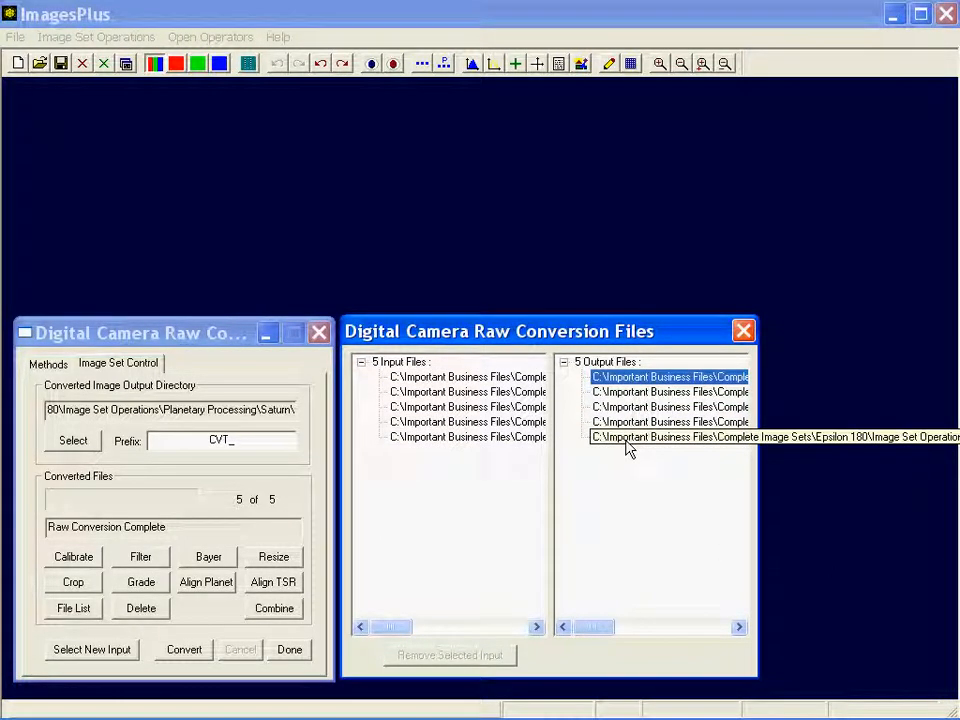
{"action": "left_click", "coordinate": [744, 331]}
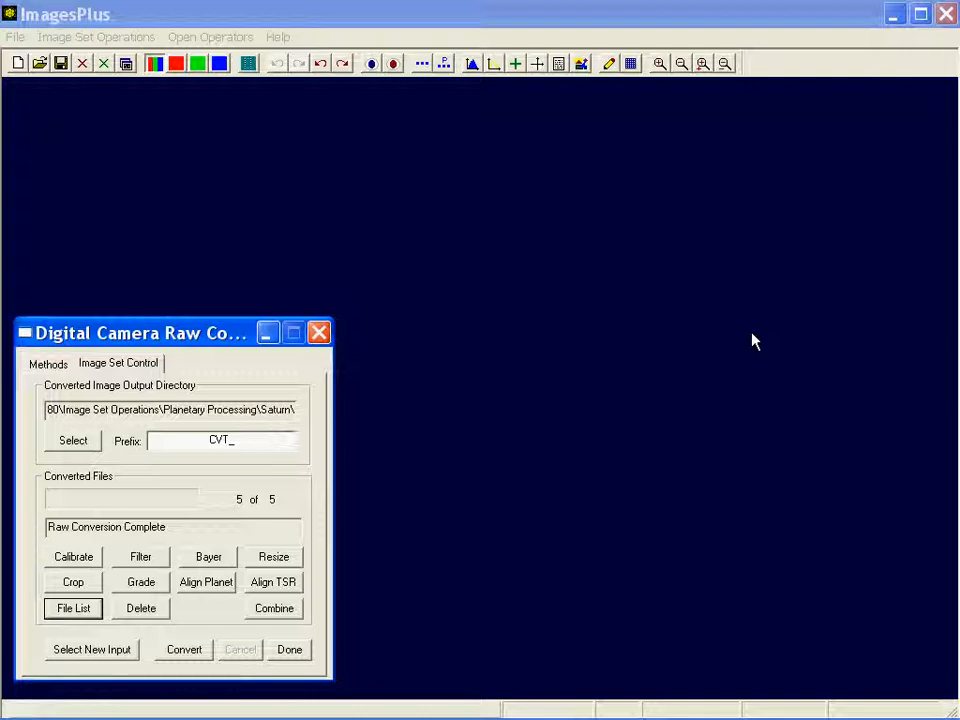
Step: Open the Crop Files tool on the converted images and bring it in front of the raw conversion dialog
{"action": "left_click", "coordinate": [64, 581]}
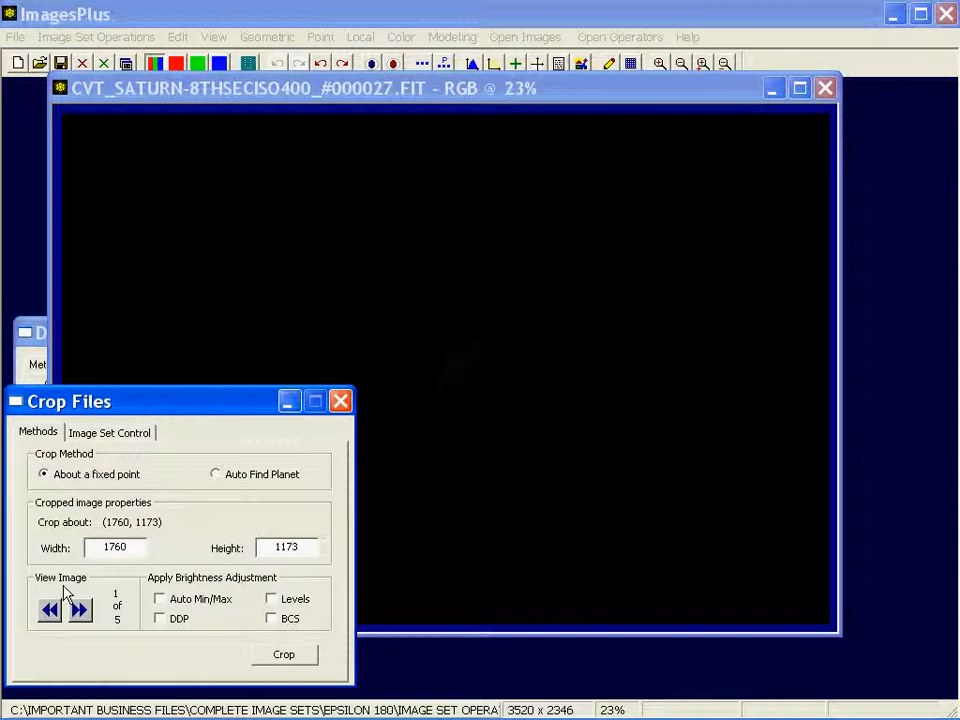
{"action": "left_click_drag", "start_coordinate": [128, 401], "coordinate": [247, 410]}
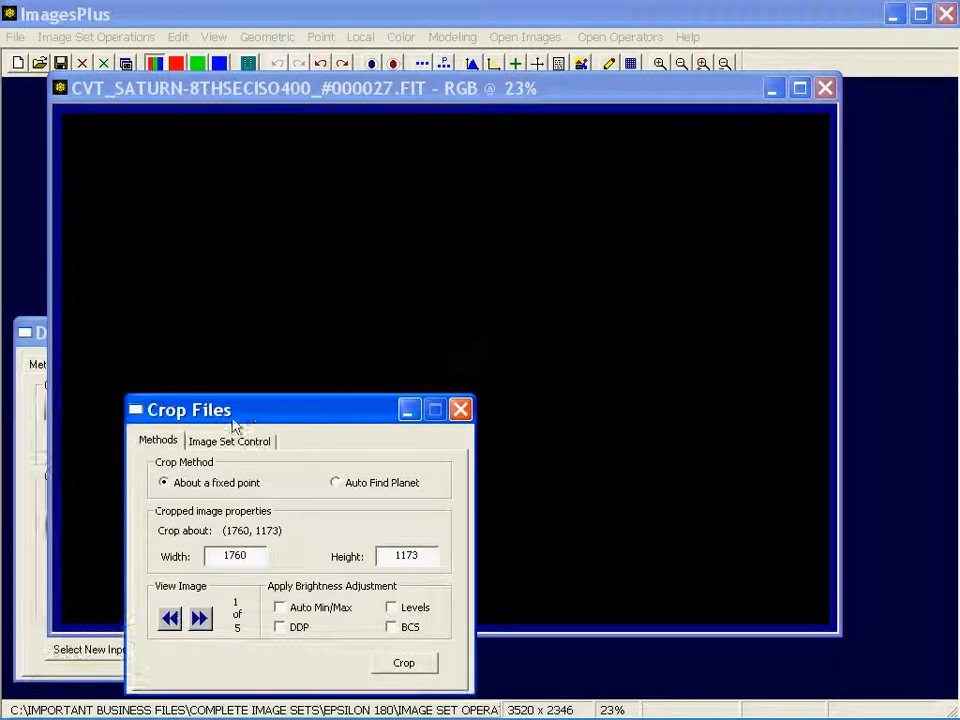
{"action": "left_click", "coordinate": [37, 363]}
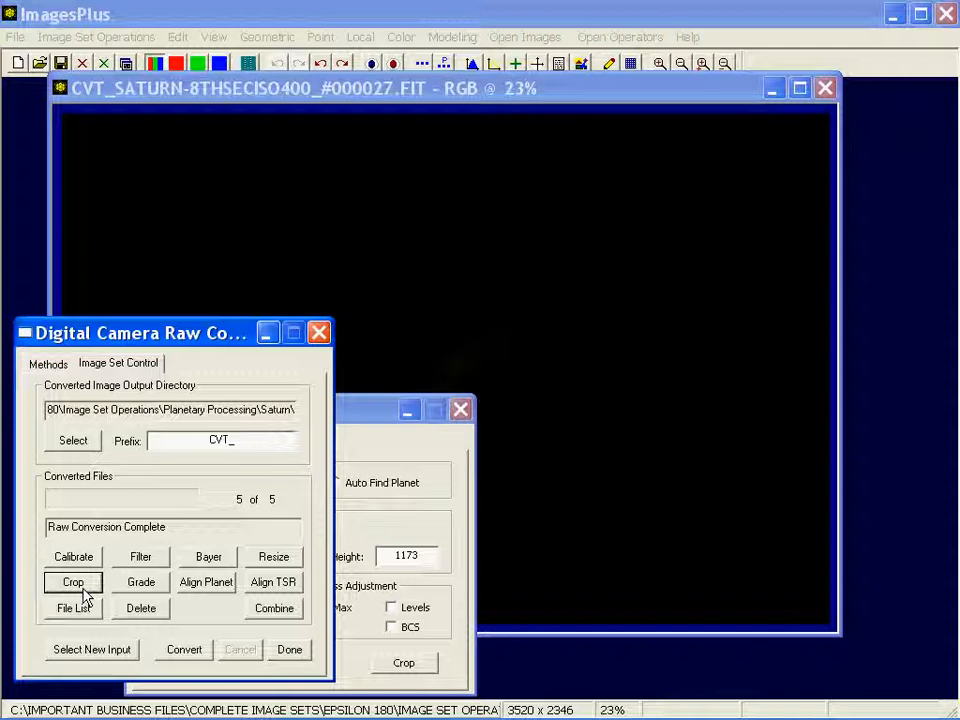
{"action": "left_click_drag", "start_coordinate": [355, 421], "coordinate": [265, 400]}
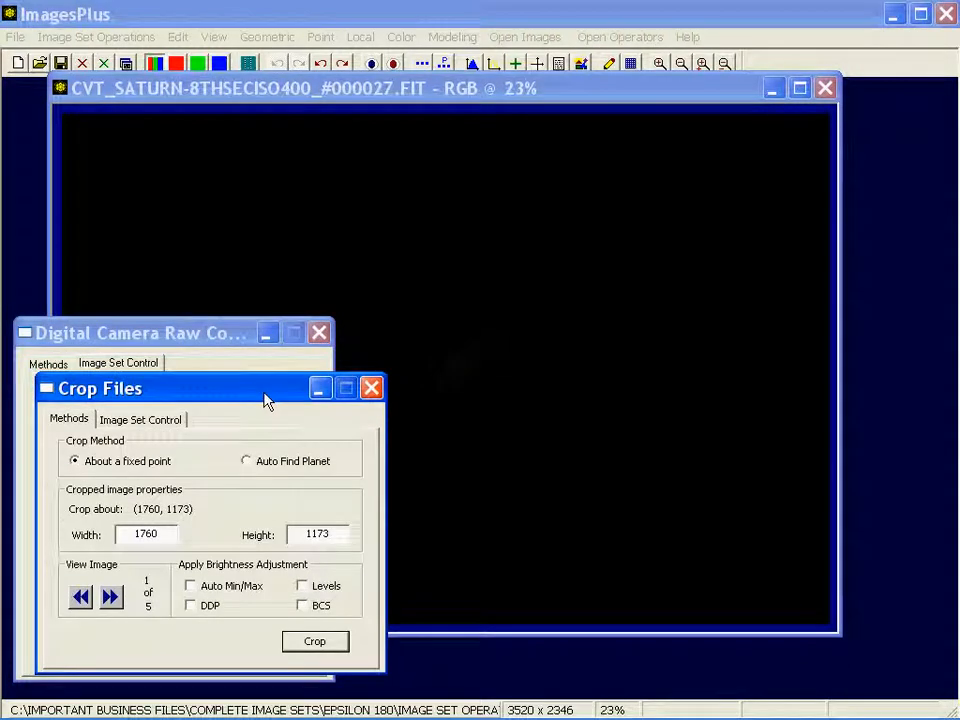
Step: Brighten the crop preview with a Levels adjustment, lowering the RGB white level to 4460
{"action": "left_click", "coordinate": [318, 590]}
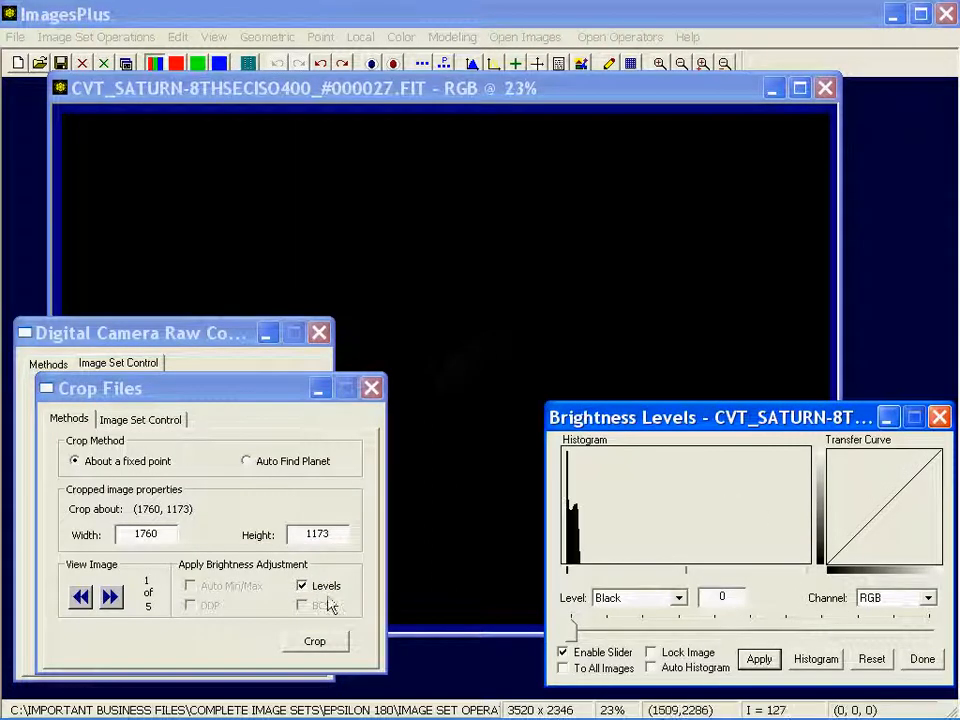
{"action": "left_click", "coordinate": [678, 598]}
{"action": "left_click", "coordinate": [665, 627]}
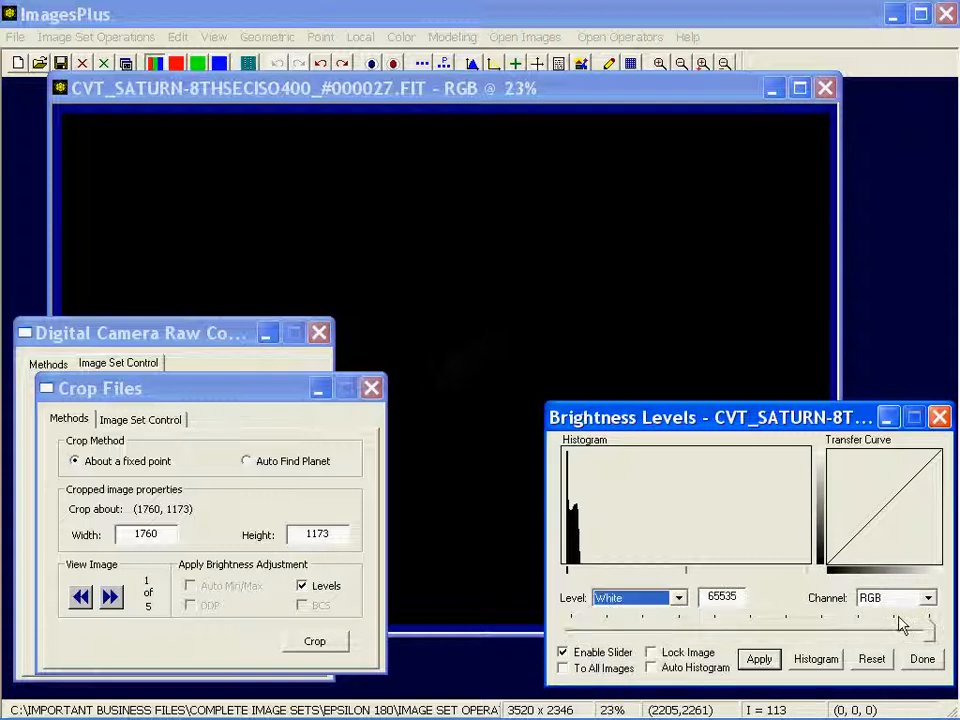
{"action": "left_click_drag", "start_coordinate": [930, 630], "coordinate": [597, 627]}
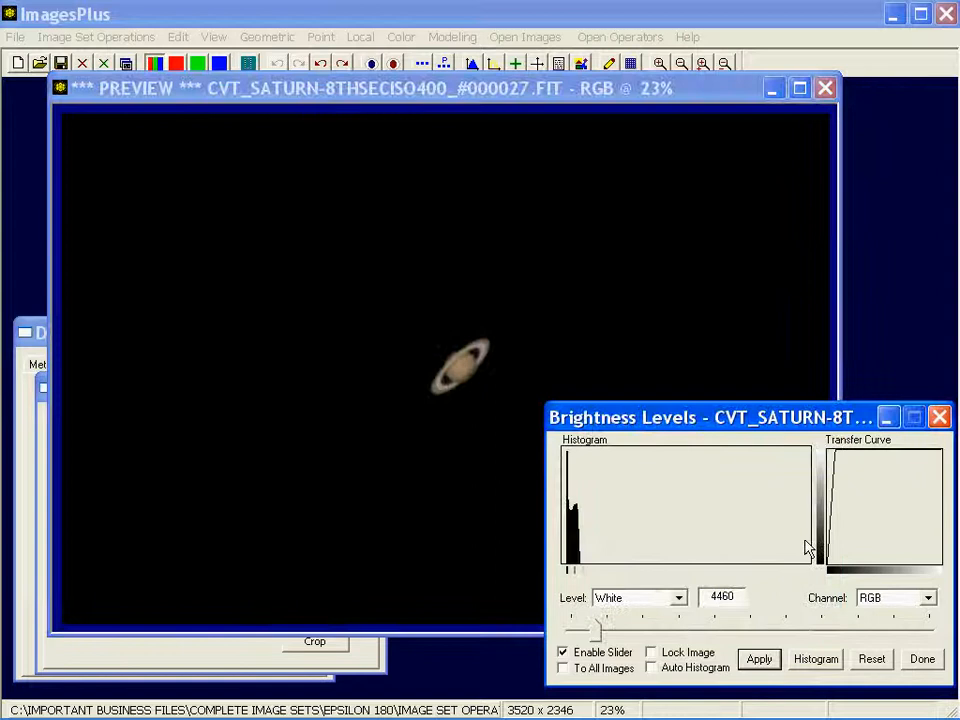
{"action": "left_click", "coordinate": [940, 417]}
{"action": "left_click", "coordinate": [350, 665]}
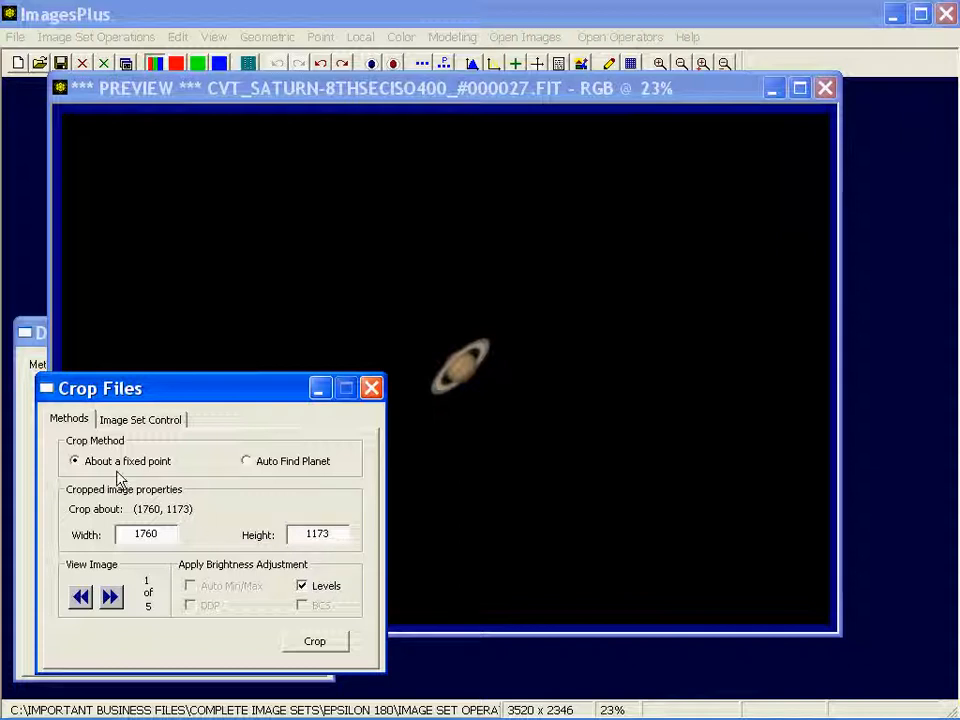
Step: Crop the converted files with Auto Find Planet, using a frame of about 743 by 709 pixels around Saturn
{"action": "left_click", "coordinate": [280, 466]}
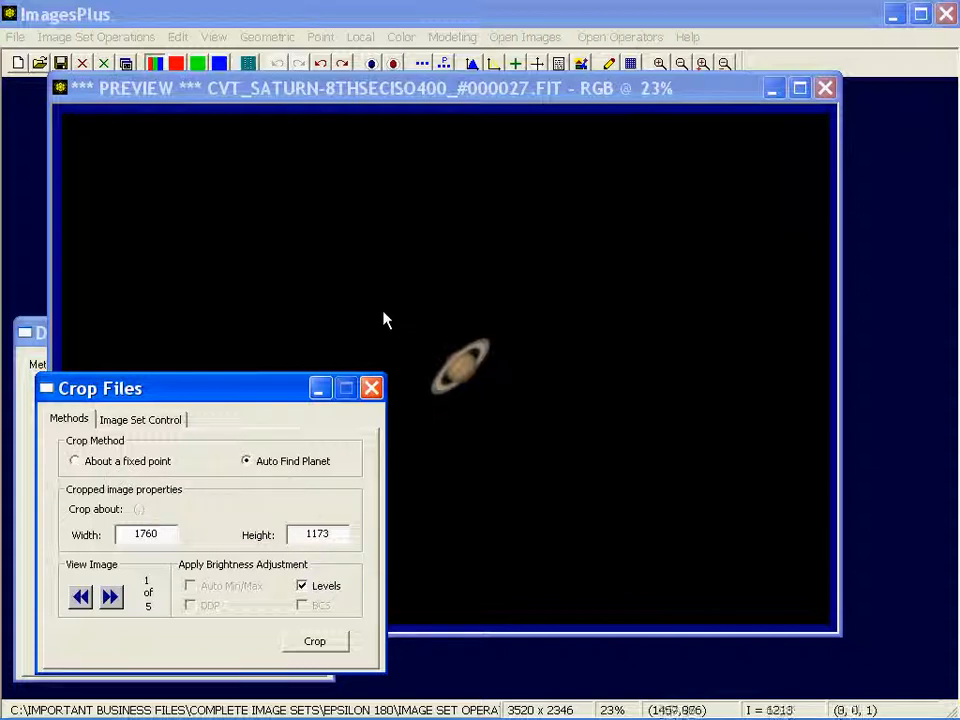
{"action": "left_click", "coordinate": [390, 315]}
{"action": "left_click_drag", "start_coordinate": [390, 315], "coordinate": [531, 440]}
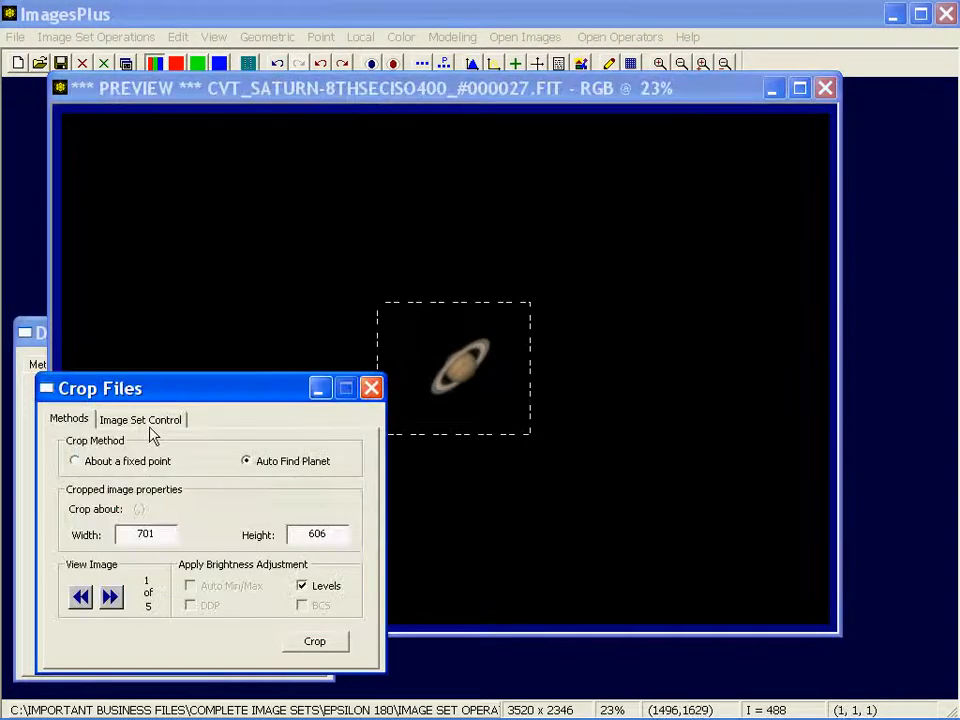
{"action": "left_click_drag", "start_coordinate": [158, 396], "coordinate": [140, 406]}
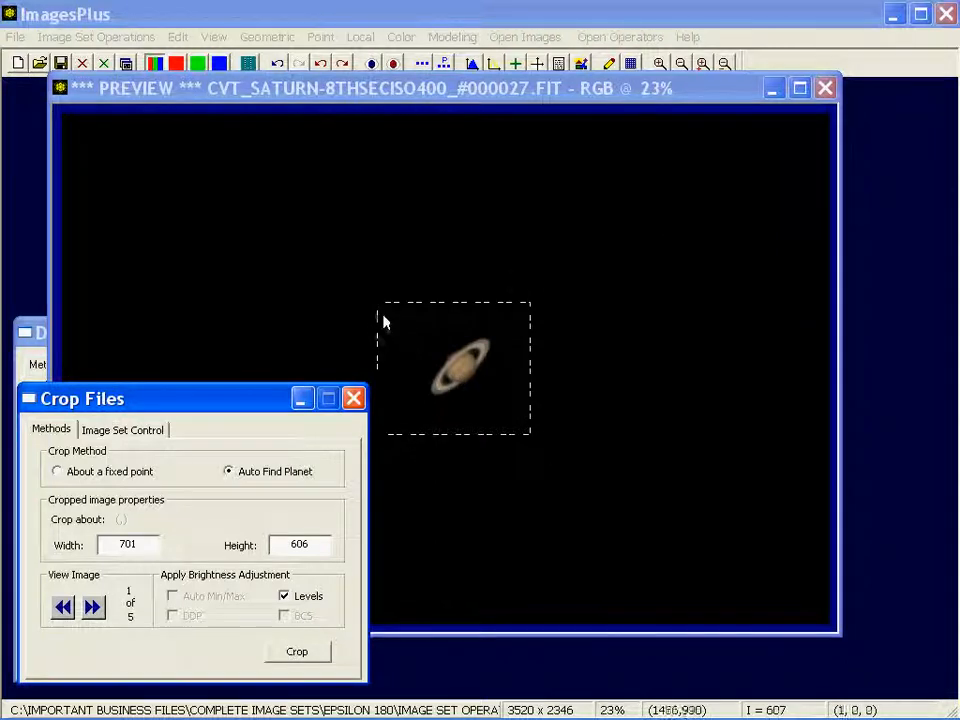
{"action": "left_click_drag", "start_coordinate": [370, 294], "coordinate": [531, 443]}
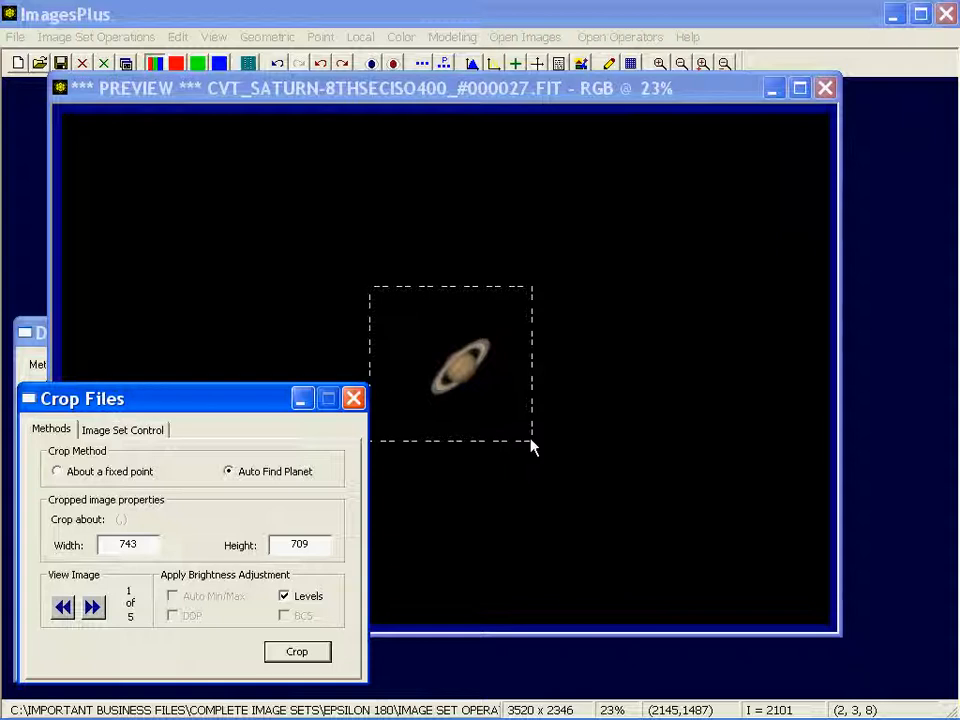
{"action": "left_click", "coordinate": [294, 658]}
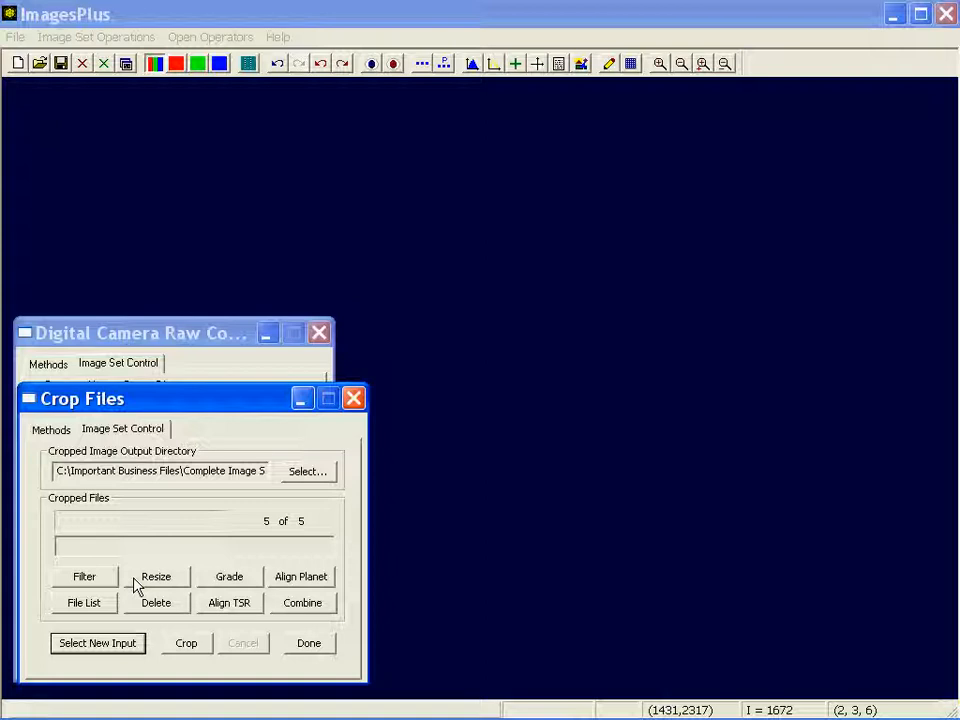
Step: Grade the cropped files automatically, using images of all grades and interval endpoints 90, 80, 70 and 60
{"action": "left_click", "coordinate": [224, 583]}
{"action": "left_click_drag", "start_coordinate": [82, 372], "coordinate": [467, 360]}
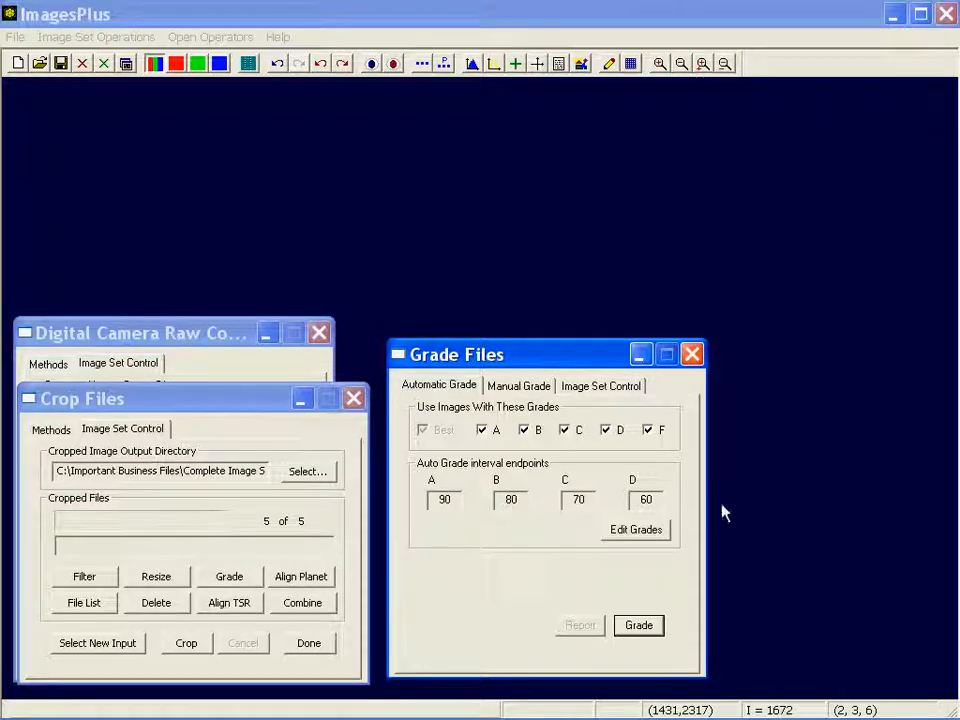
{"action": "left_click", "coordinate": [639, 628]}
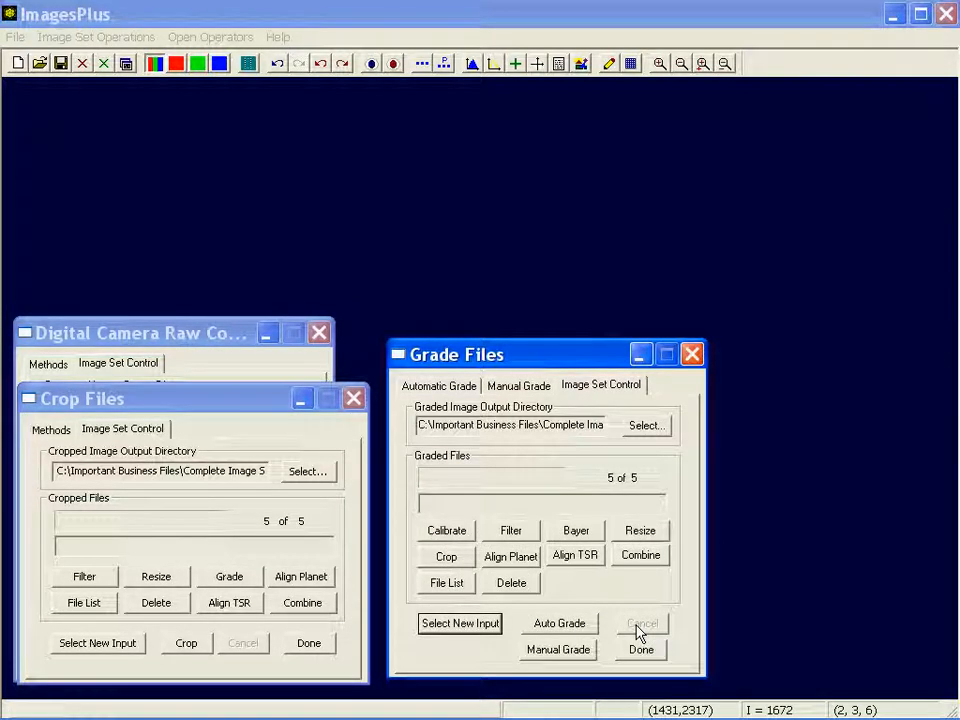
Step: View the first input image and the first graded output image from the Grade Files list, closing each image and the list
{"action": "left_click", "coordinate": [447, 584]}
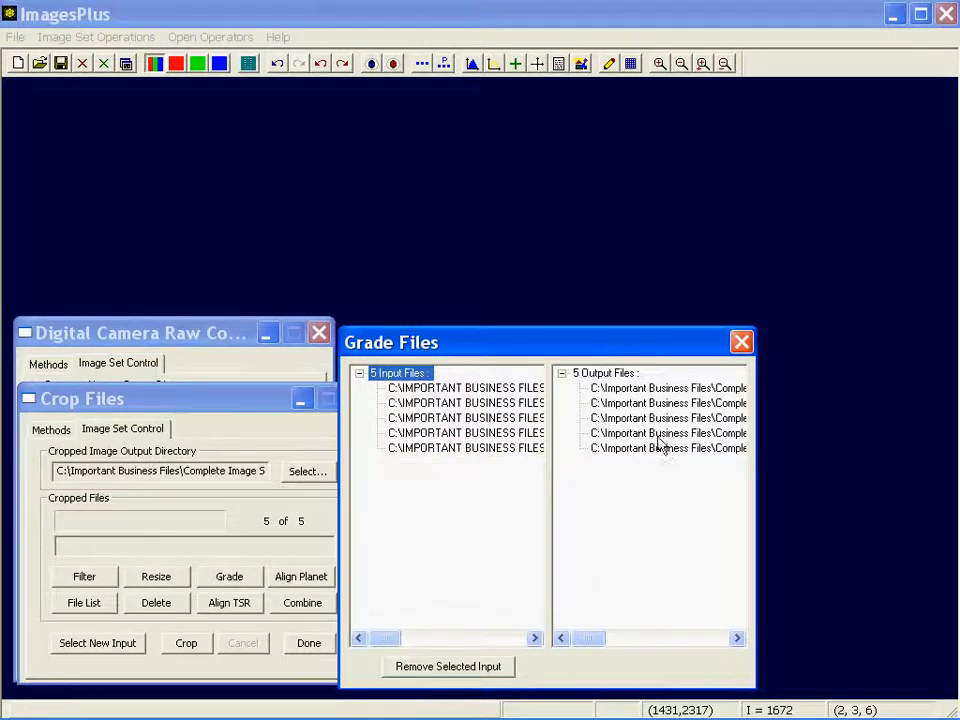
{"action": "double_click", "coordinate": [490, 390]}
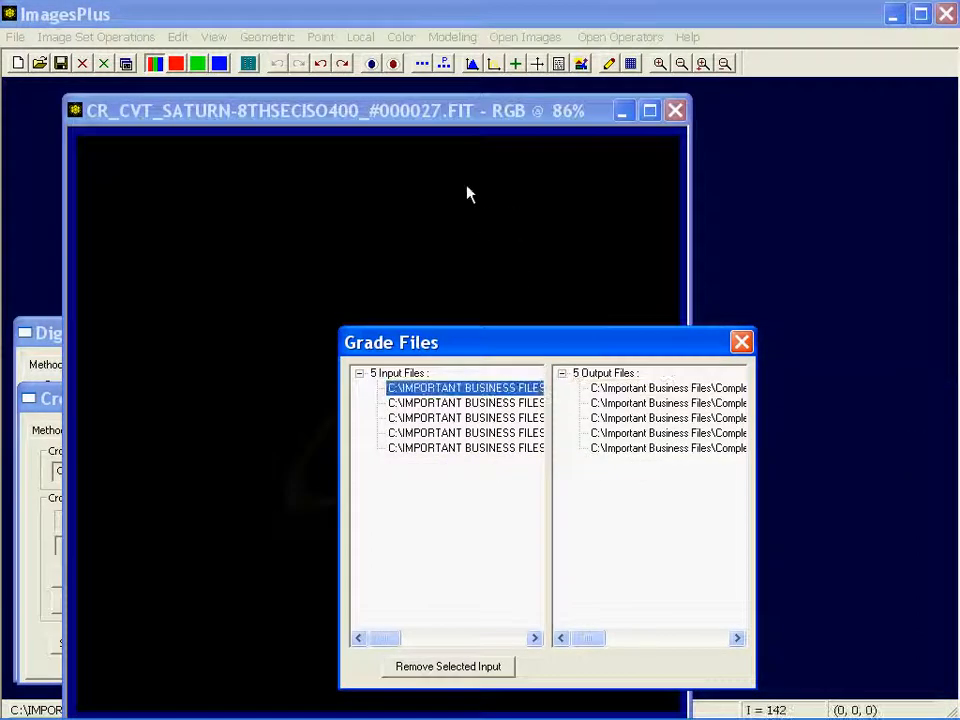
{"action": "left_click_drag", "start_coordinate": [424, 97], "coordinate": [371, 78]}
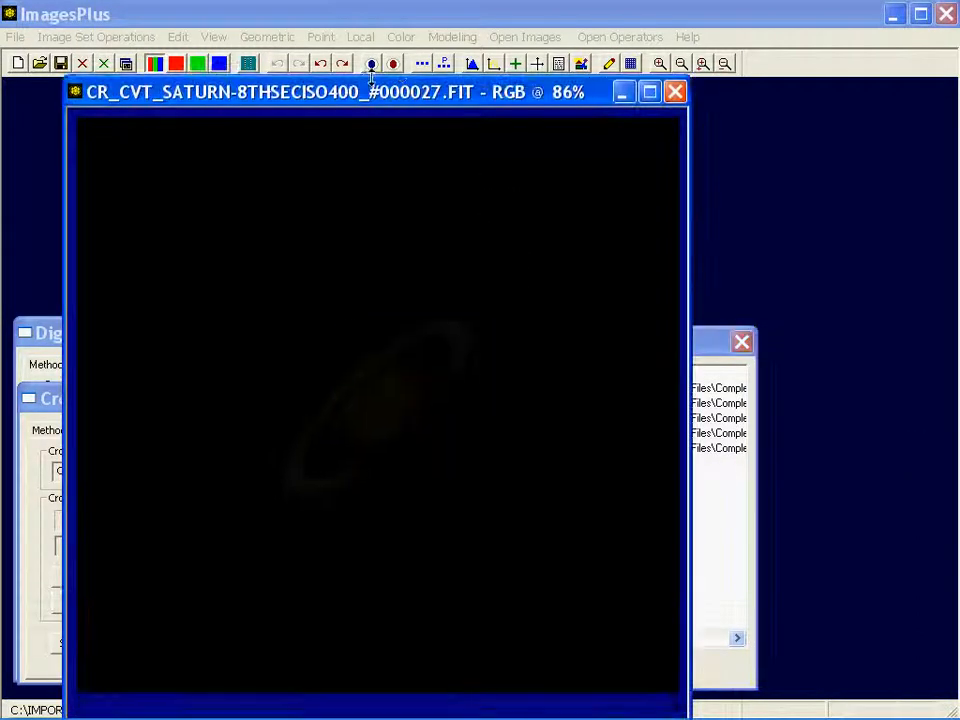
{"action": "left_click", "coordinate": [675, 92]}
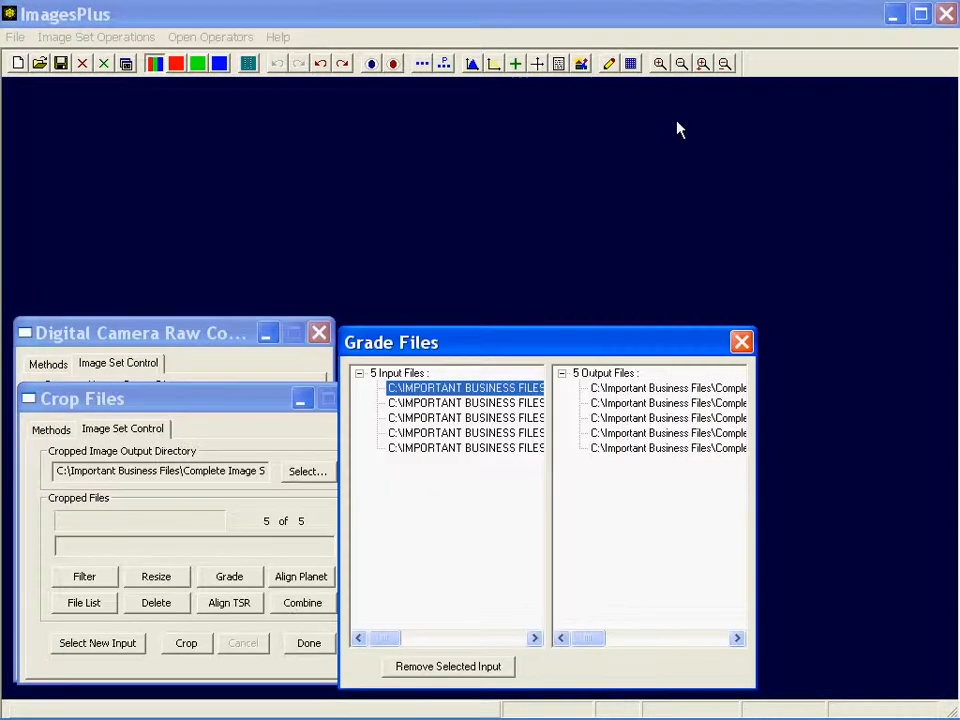
{"action": "double_click", "coordinate": [673, 392]}
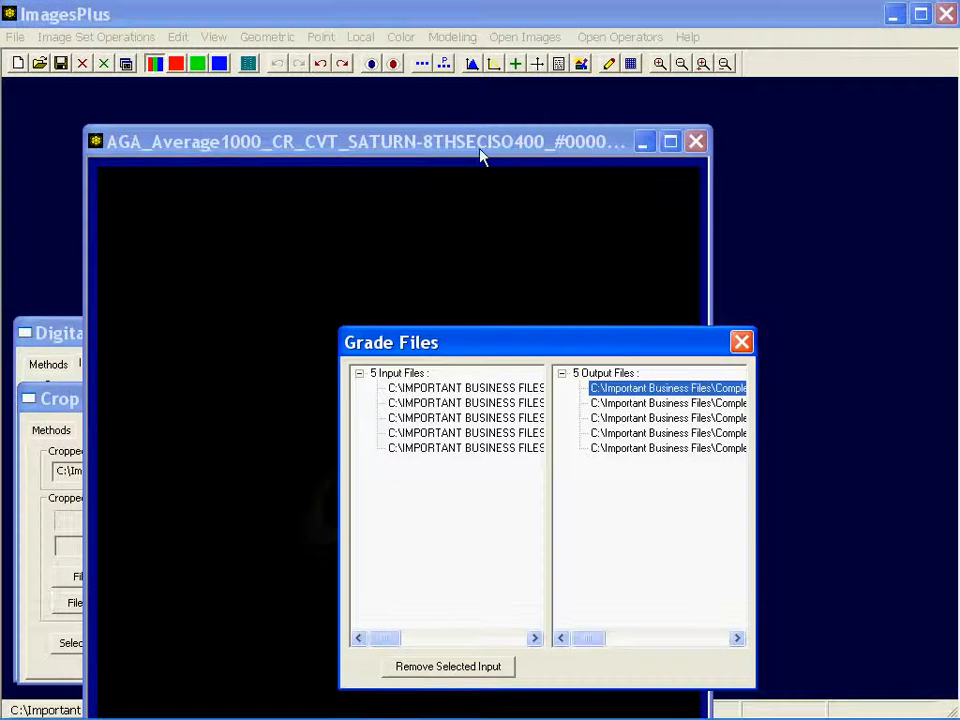
{"action": "left_click_drag", "start_coordinate": [480, 155], "coordinate": [401, 108]}
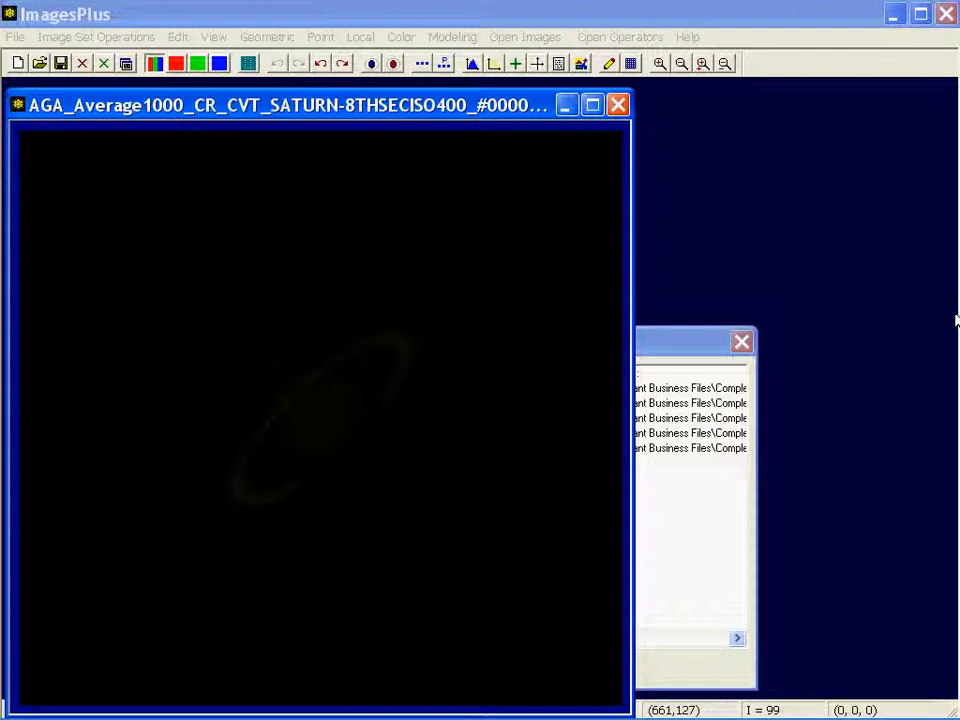
{"action": "left_click", "coordinate": [618, 105]}
{"action": "left_click", "coordinate": [681, 390]}
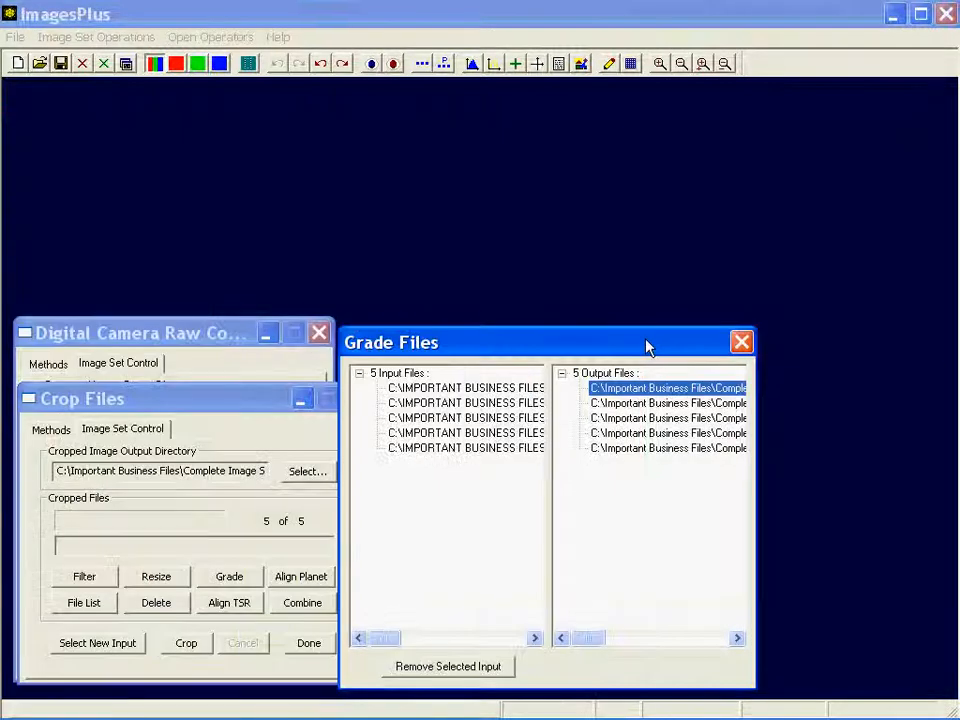
{"action": "left_click_drag", "start_coordinate": [647, 343], "coordinate": [634, 343]}
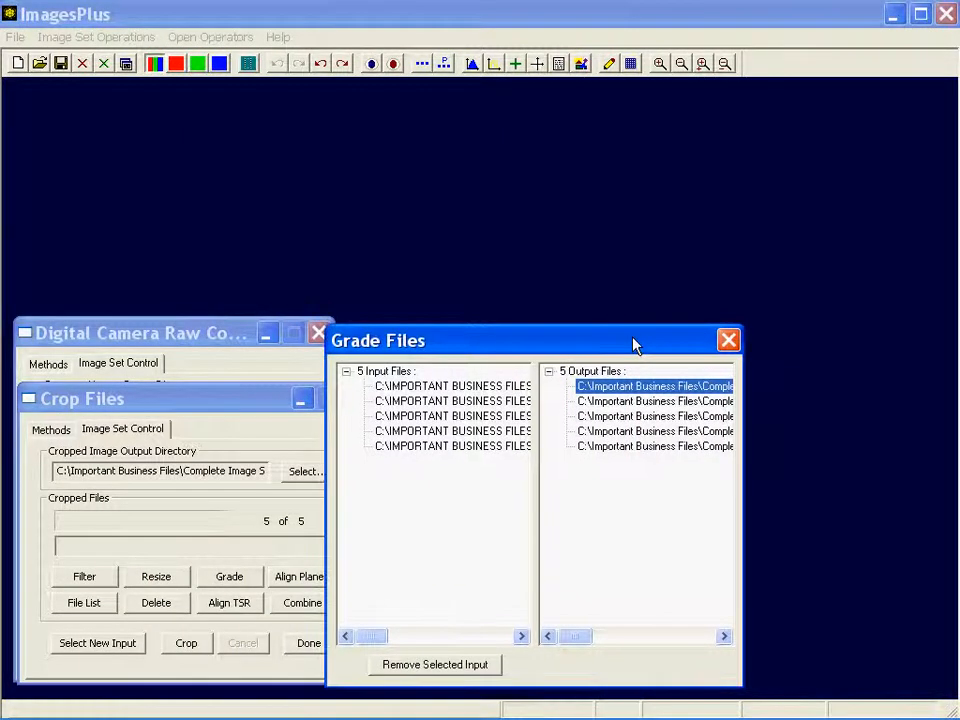
{"action": "left_click", "coordinate": [728, 340]}
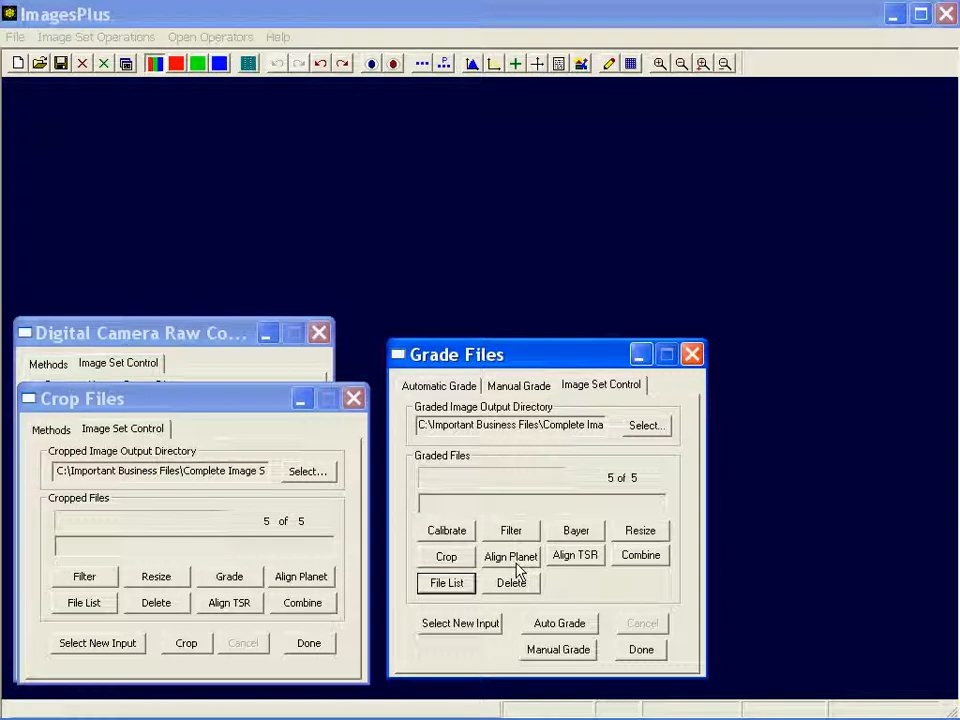
Step: Align the graded files on the planet with Auto Planet Align, moving the preview image clear of the dialog
{"action": "left_click_drag", "start_coordinate": [502, 361], "coordinate": [138, 368]}
{"action": "left_click", "coordinate": [157, 566]}
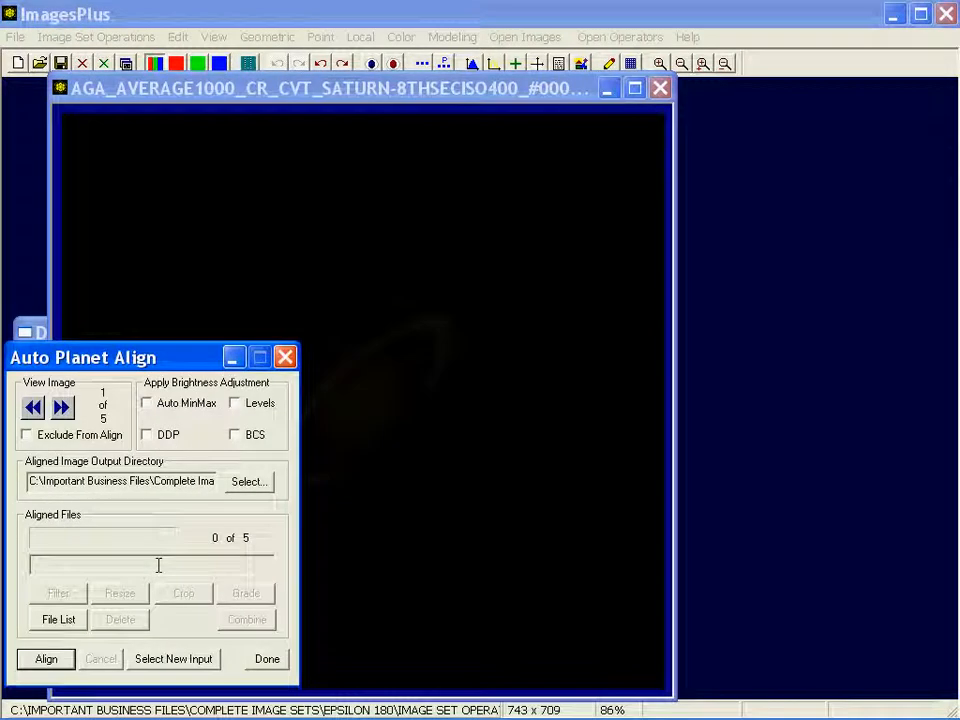
{"action": "left_click_drag", "start_coordinate": [430, 95], "coordinate": [670, 63]}
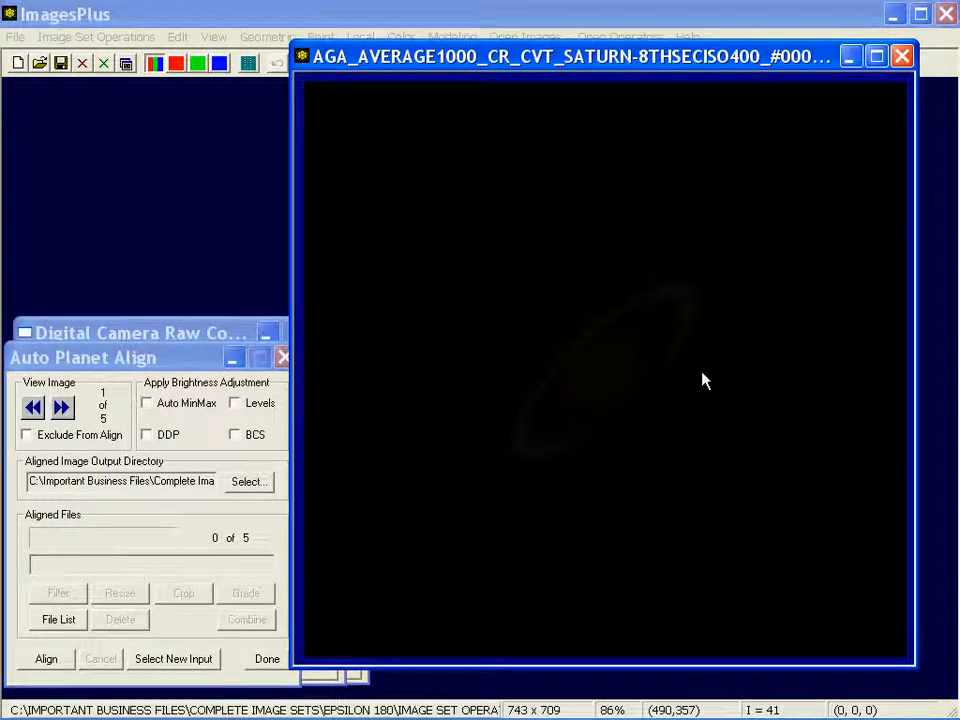
{"action": "left_click", "coordinate": [47, 662]}
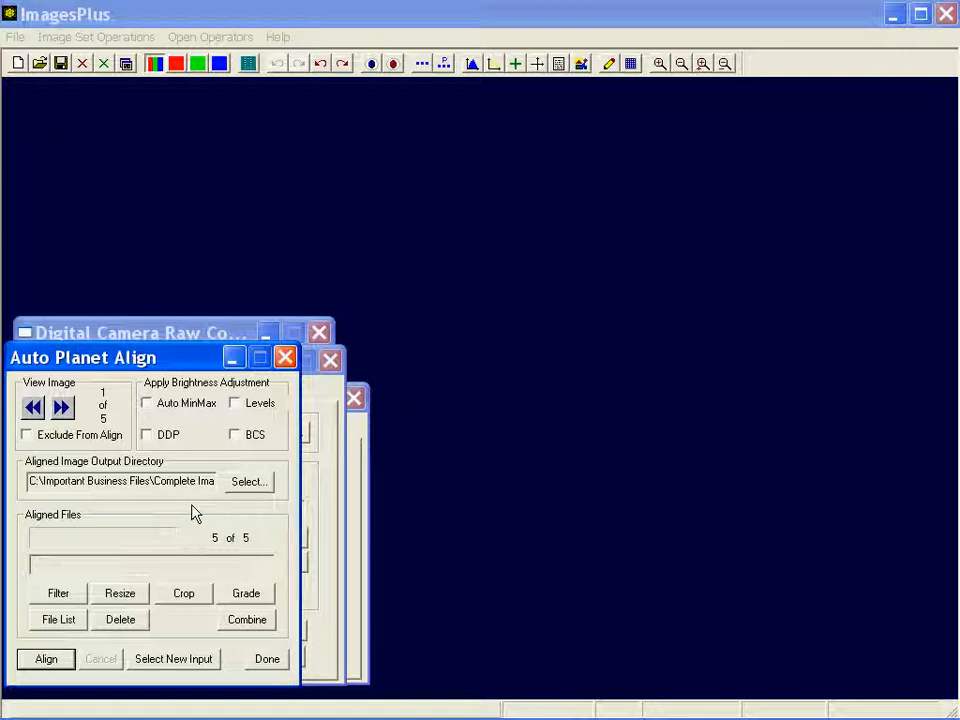
Step: Combine the aligned files with the Average method under the file name CombineFilesAvg
{"action": "left_click", "coordinate": [247, 620]}
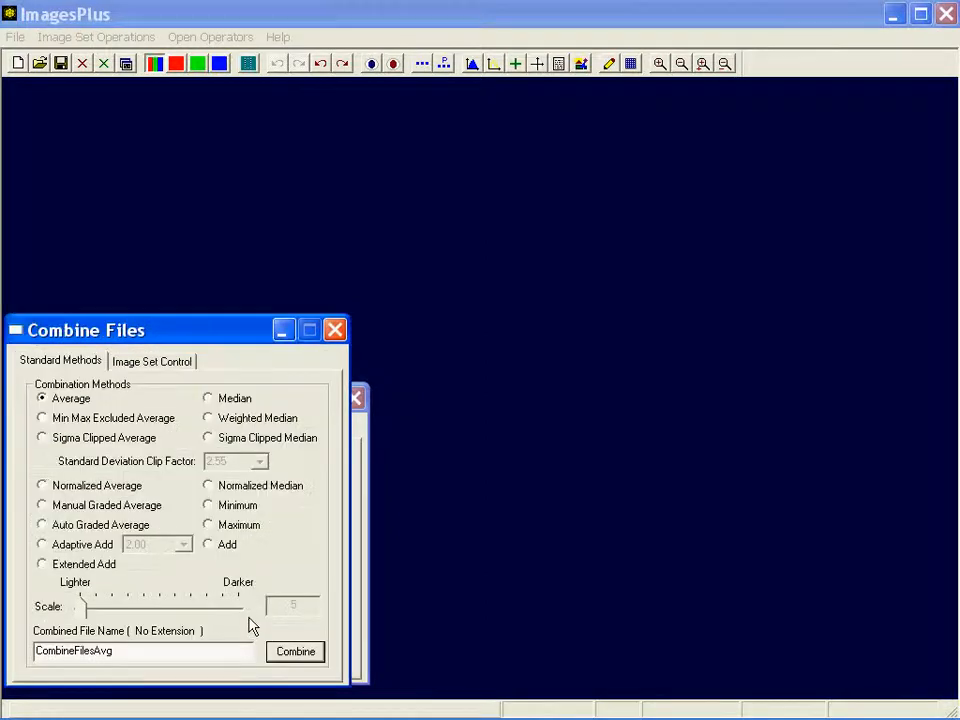
{"action": "left_click", "coordinate": [295, 658]}
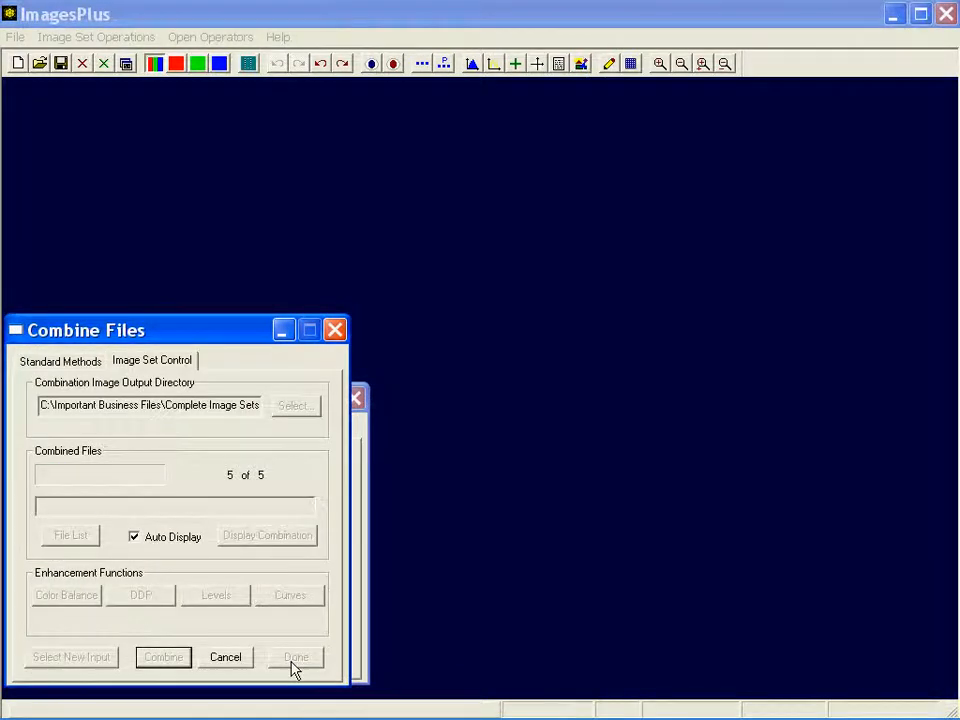
{"action": "left_click_drag", "start_coordinate": [270, 62], "coordinate": [256, 110]}
Step: Preview the combined image with Brightness Levels, lowering the RGB white level to 4117, and close the image
{"action": "left_click", "coordinate": [360, 37]}
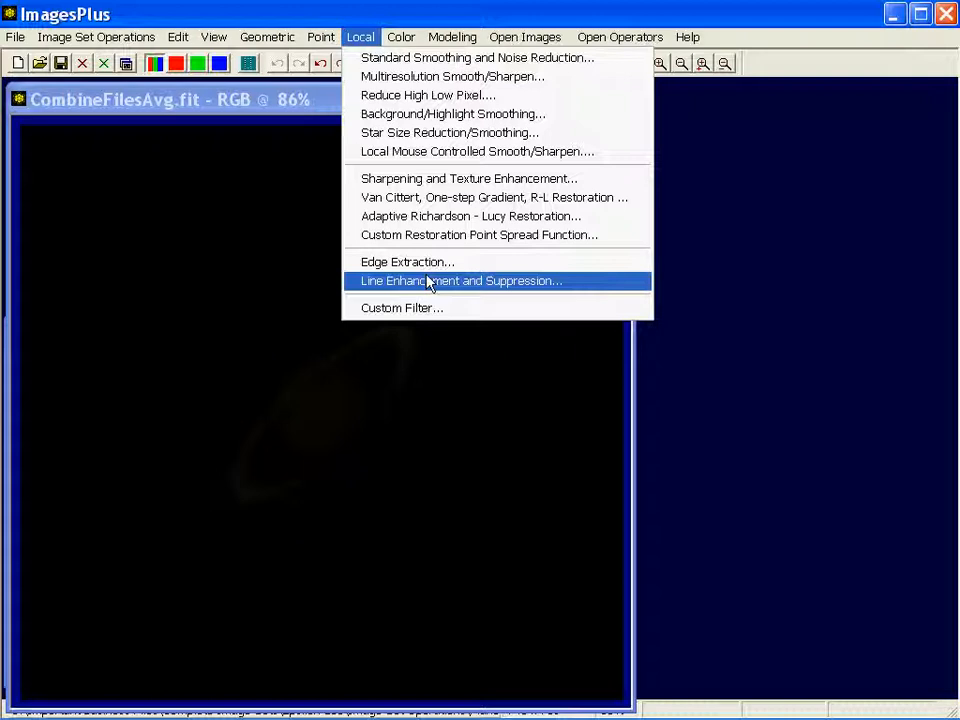
{"action": "mouse_move", "coordinate": [320, 37]}
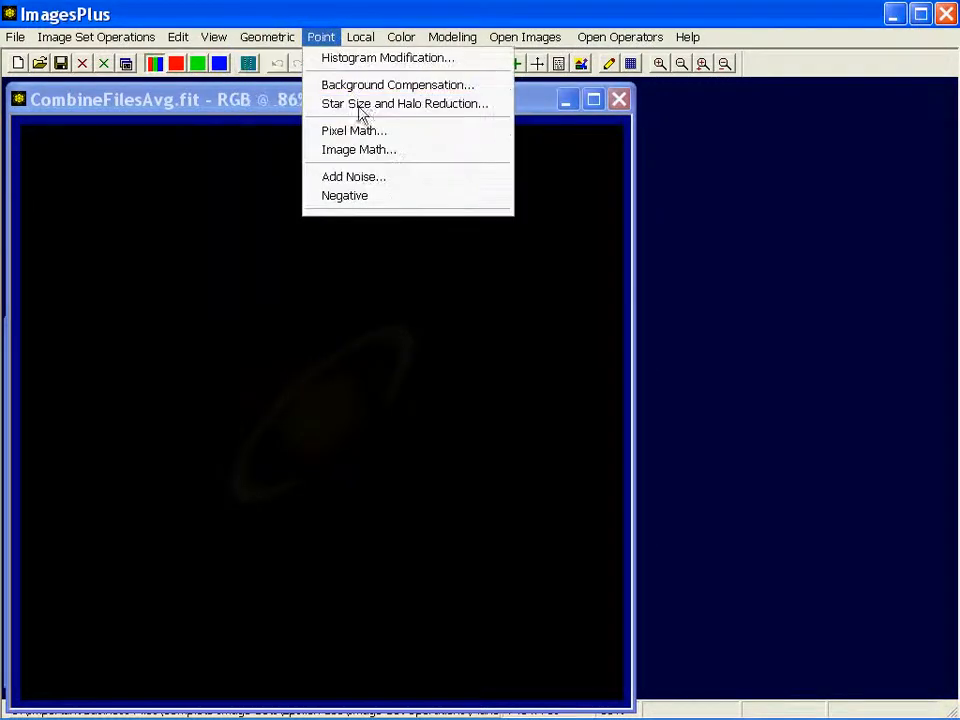
{"action": "mouse_move", "coordinate": [401, 37]}
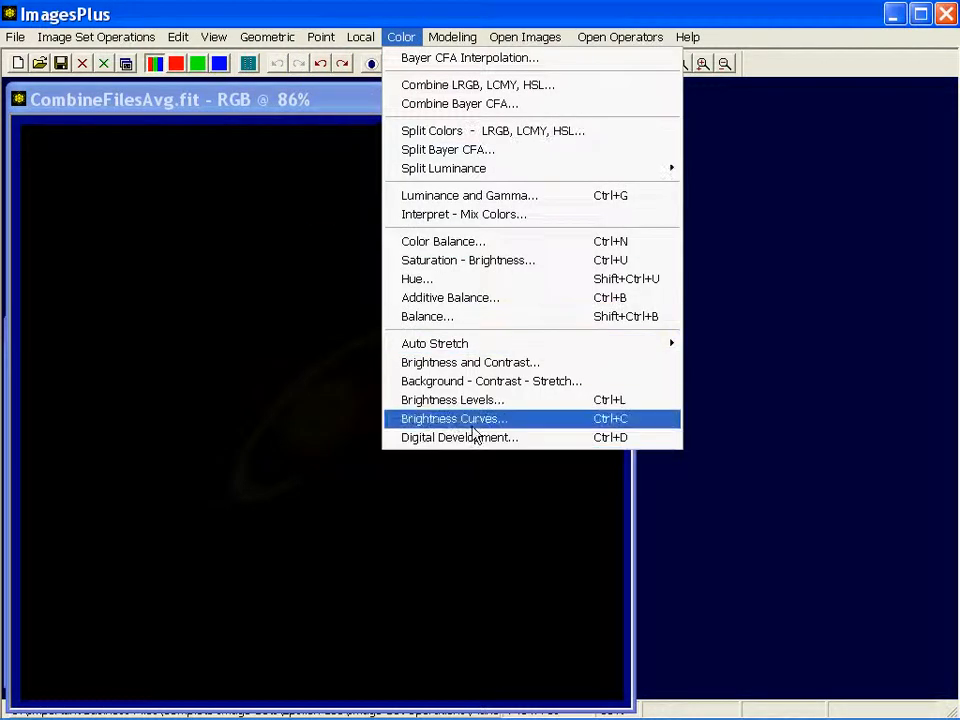
{"action": "left_click", "coordinate": [418, 402]}
{"action": "left_click", "coordinate": [678, 598]}
{"action": "left_click", "coordinate": [668, 624]}
{"action": "left_click_drag", "start_coordinate": [926, 626], "coordinate": [596, 636]}
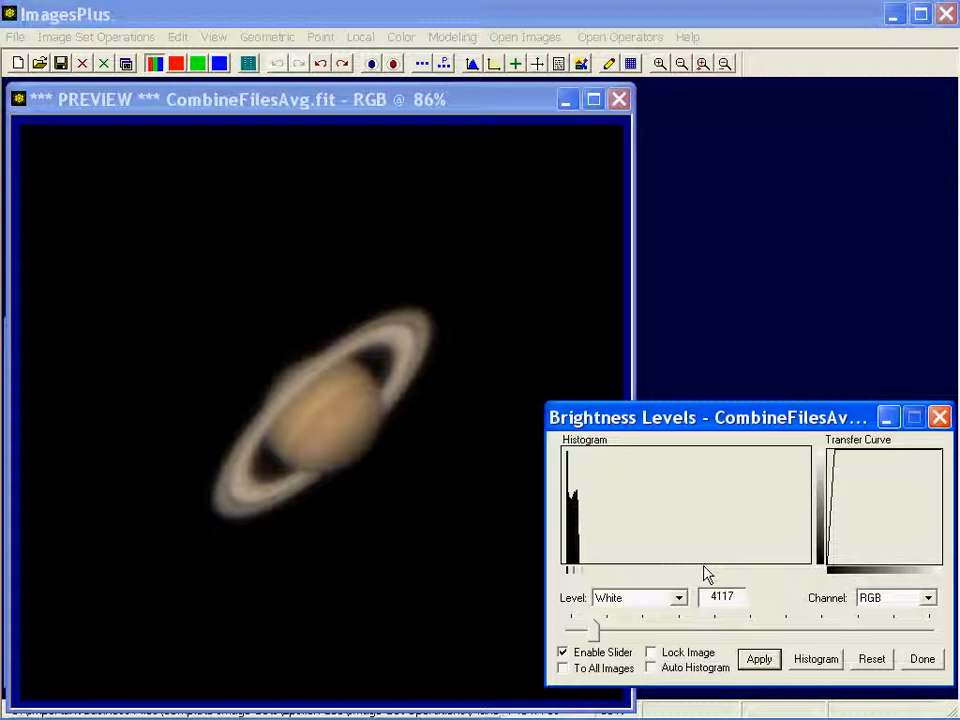
{"action": "left_click", "coordinate": [620, 100]}
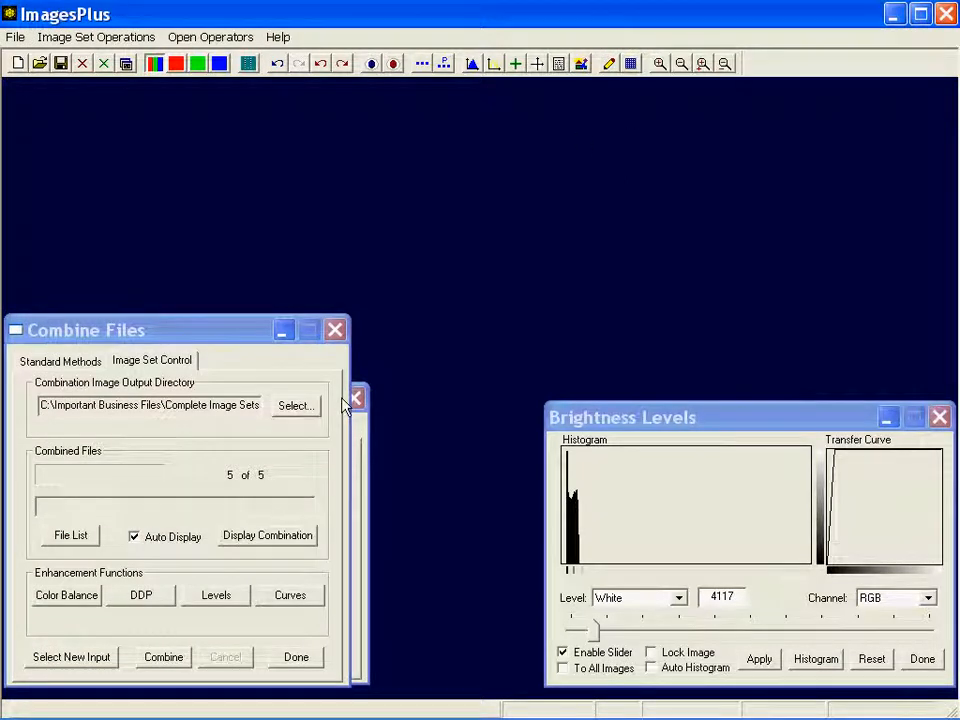
Step: Delete the intermediate aligned, graded, cropped and converted files, closing the Combine Files dialog and each operation's dialog
{"action": "left_click", "coordinate": [339, 332]}
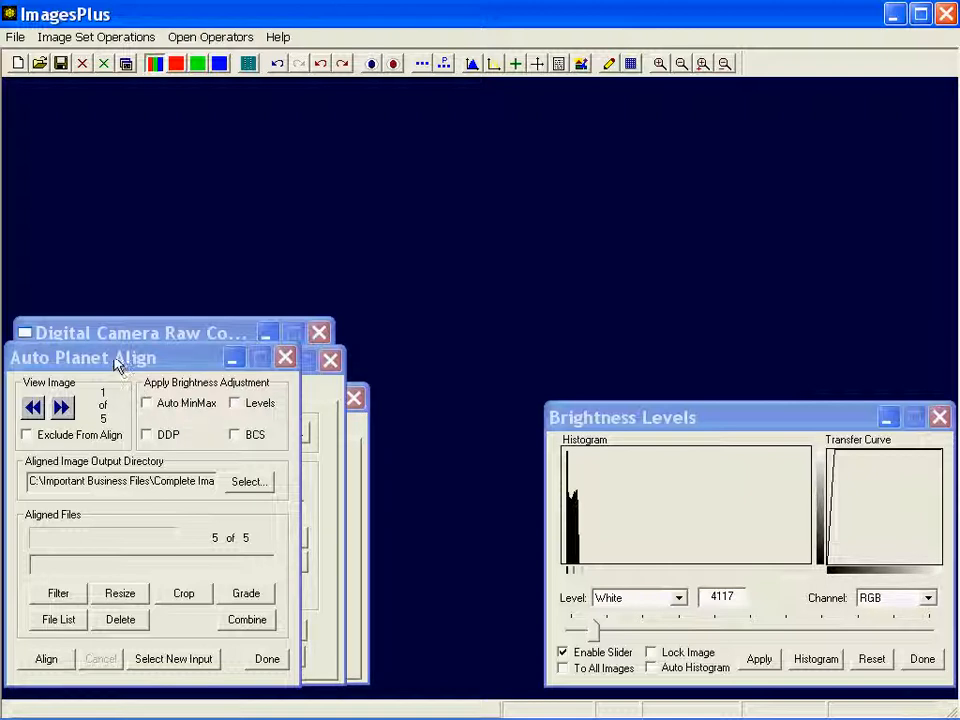
{"action": "left_click", "coordinate": [120, 619]}
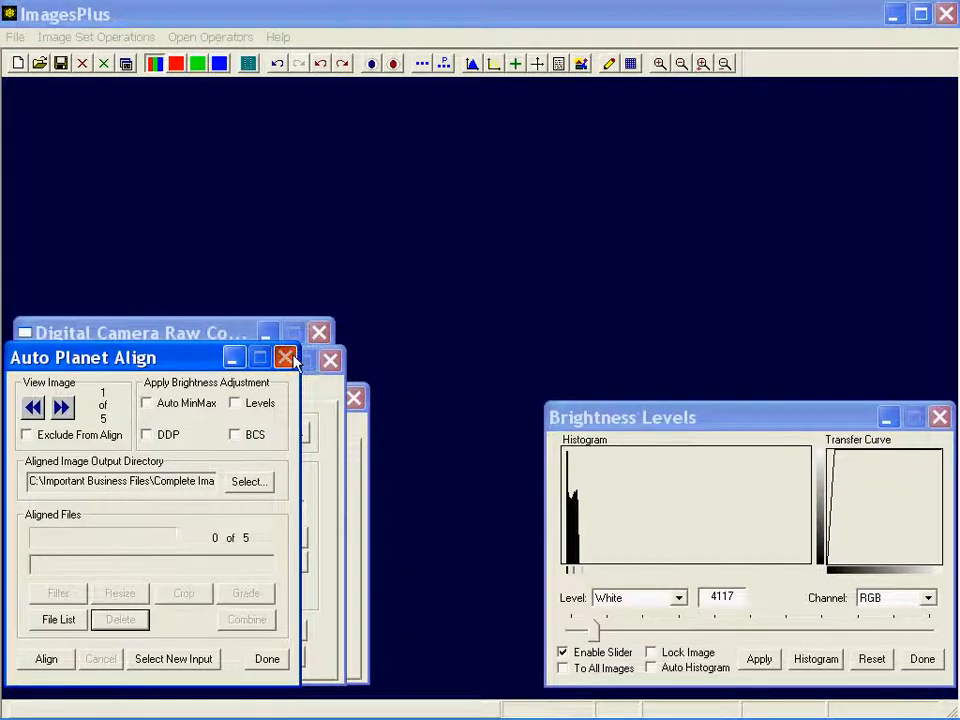
{"action": "left_click", "coordinate": [285, 357]}
{"action": "left_click", "coordinate": [149, 589]}
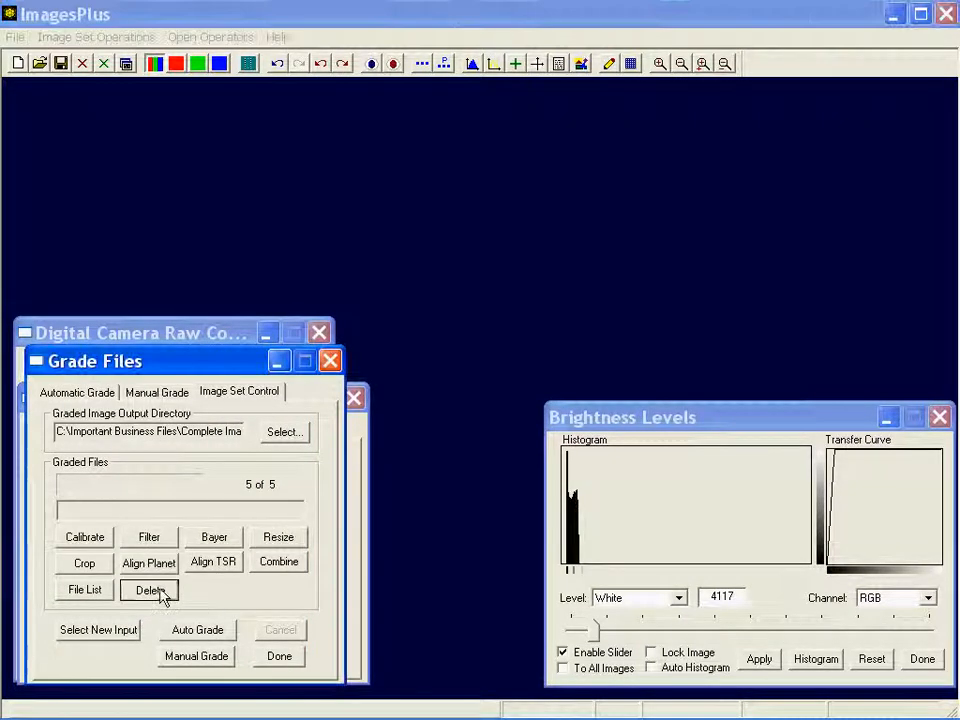
{"action": "left_click", "coordinate": [331, 361]}
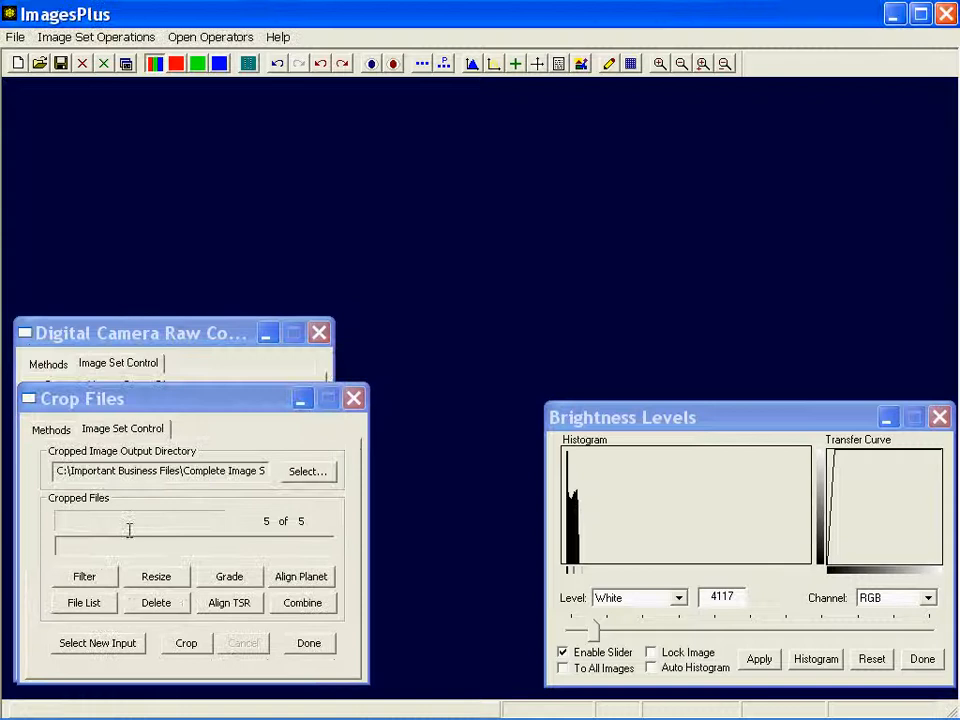
{"action": "left_click", "coordinate": [165, 608]}
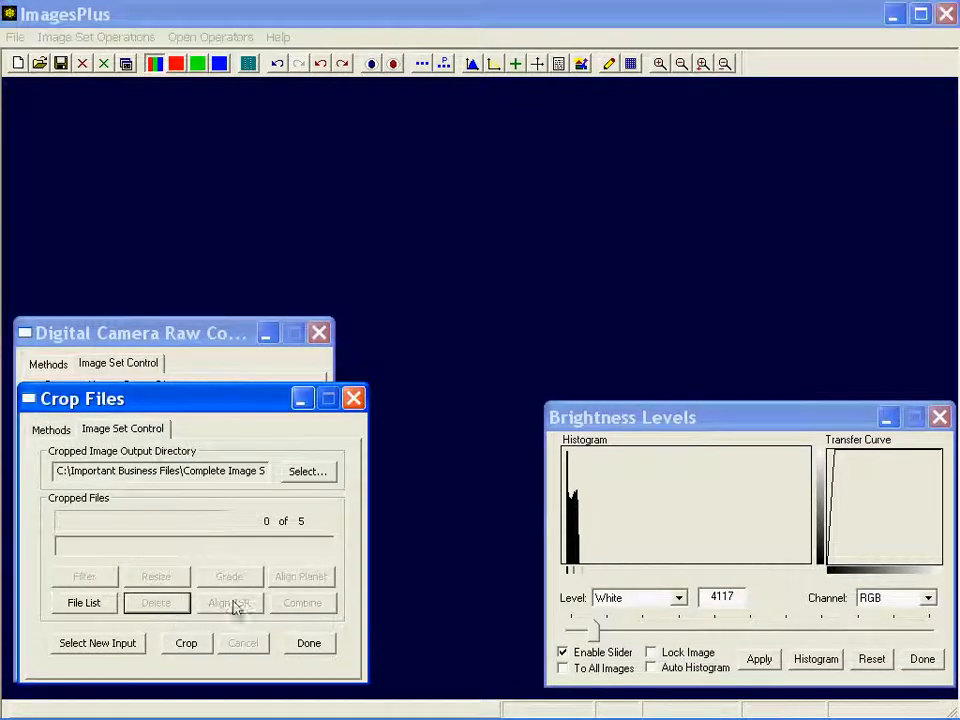
{"action": "left_click", "coordinate": [360, 402]}
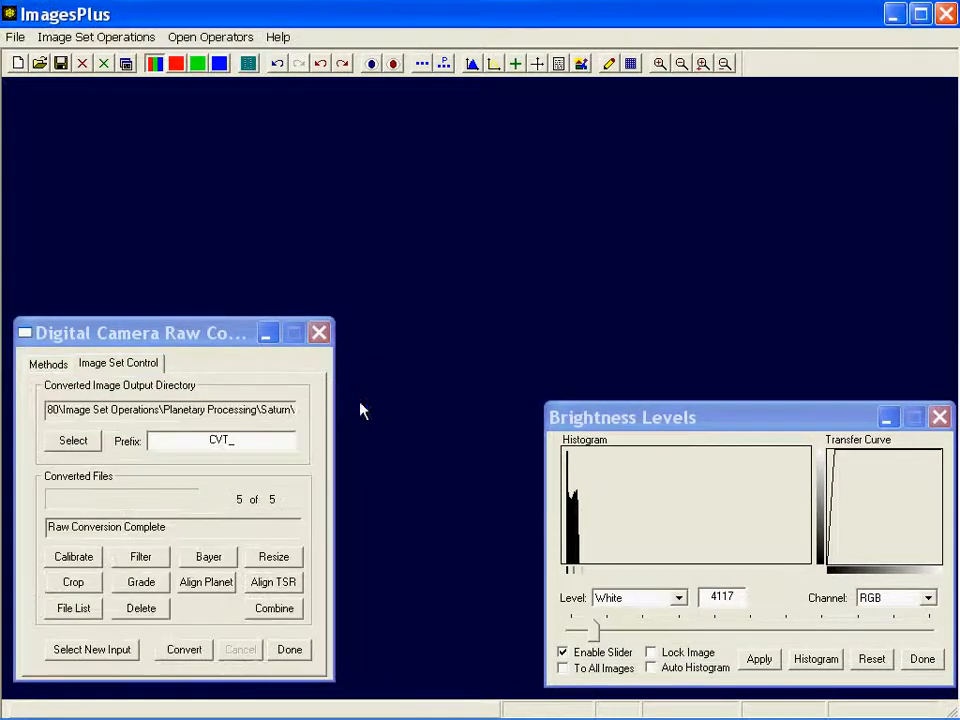
{"action": "left_click", "coordinate": [155, 612]}
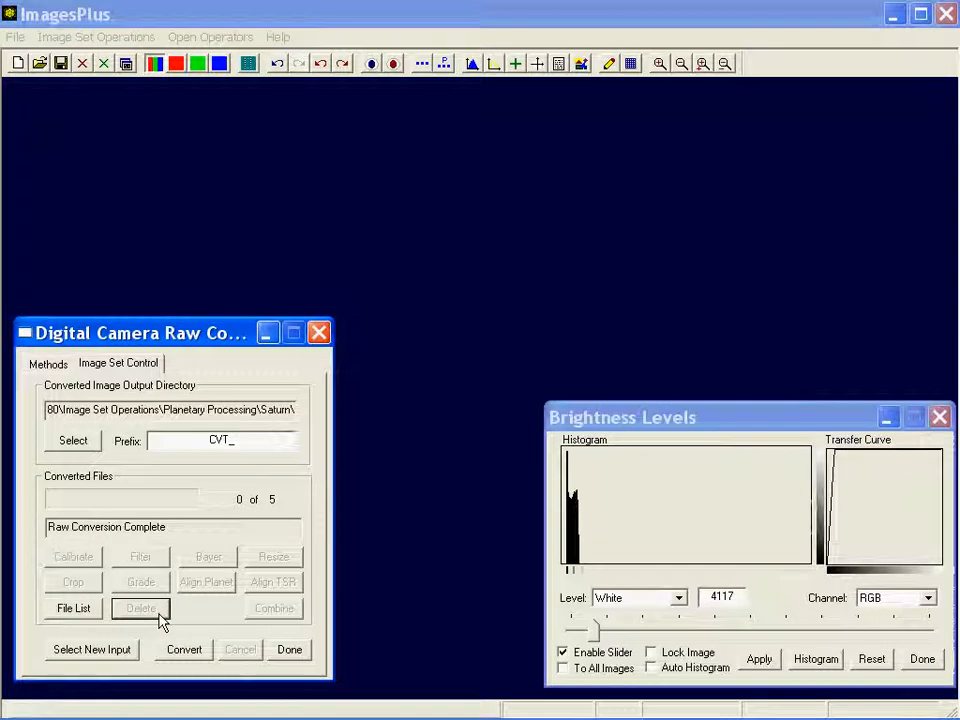
{"action": "left_click", "coordinate": [318, 334]}
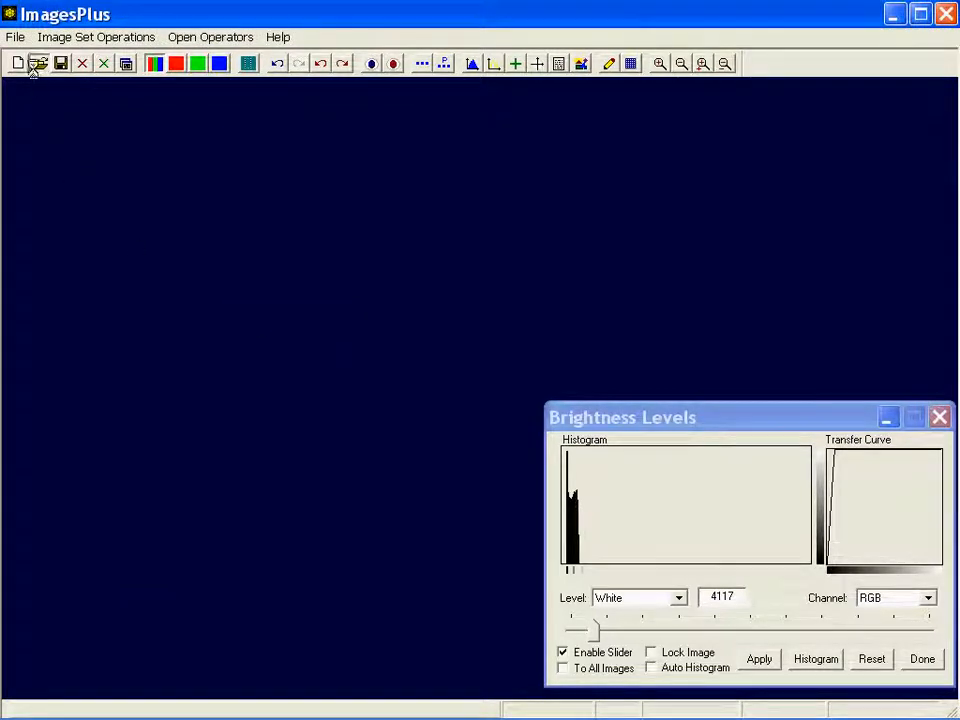
Step: Reopen CombineFilesAvg.fit, preview it with the RGB white level at 4117, and close the image and Brightness Levels
{"action": "left_click", "coordinate": [39, 63]}
{"action": "left_click", "coordinate": [291, 280]}
{"action": "left_click", "coordinate": [300, 293]}
{"action": "double_click", "coordinate": [298, 282]}
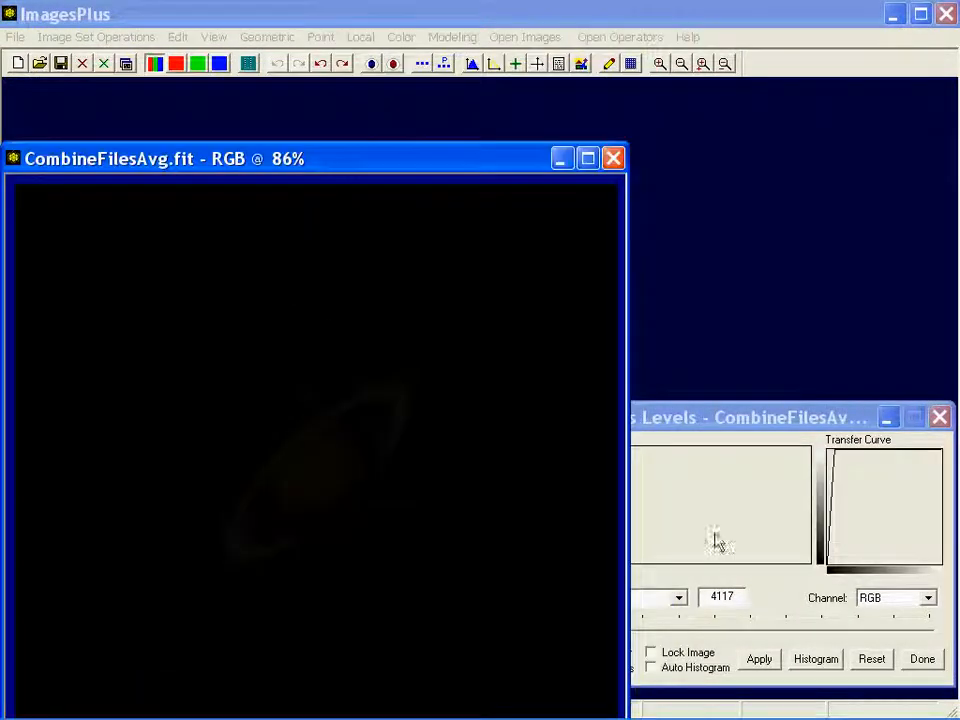
{"action": "left_click", "coordinate": [760, 662]}
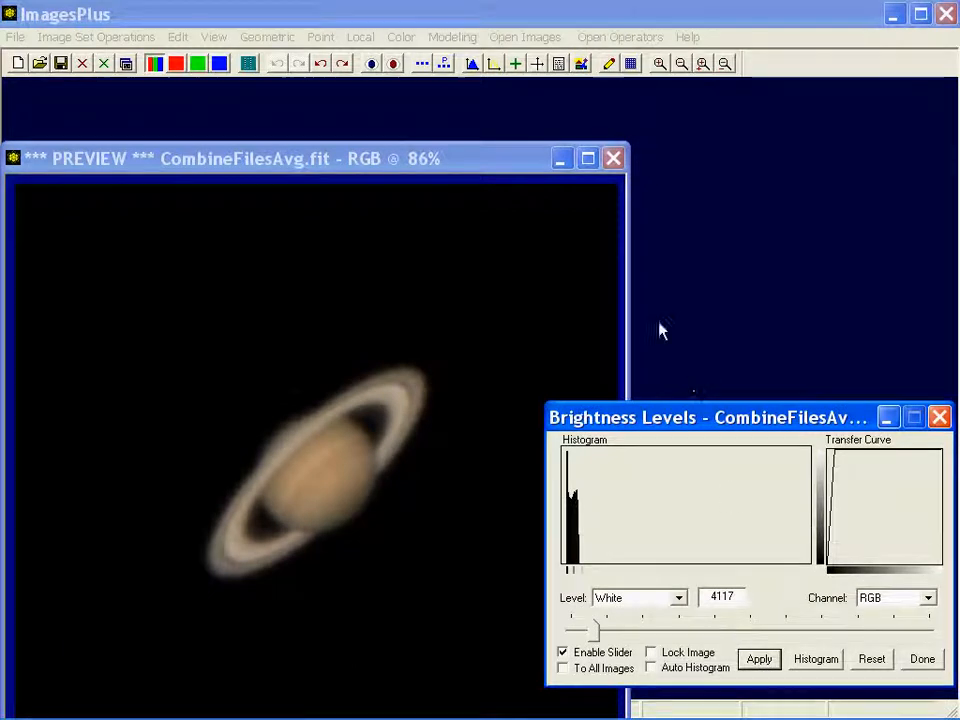
{"action": "left_click", "coordinate": [613, 158]}
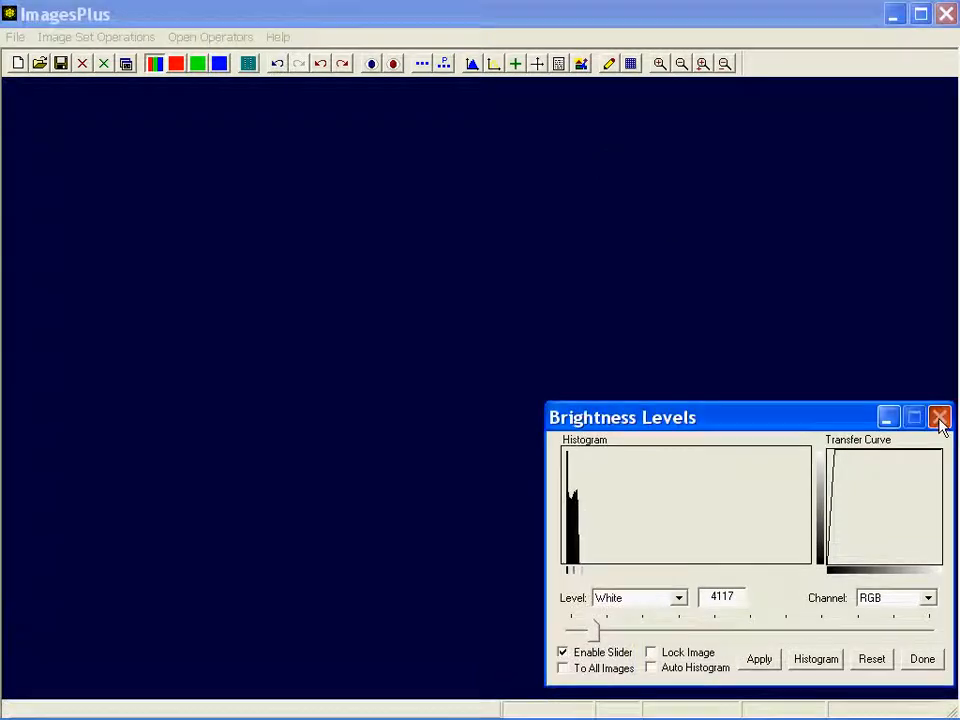
{"action": "left_click", "coordinate": [940, 418]}
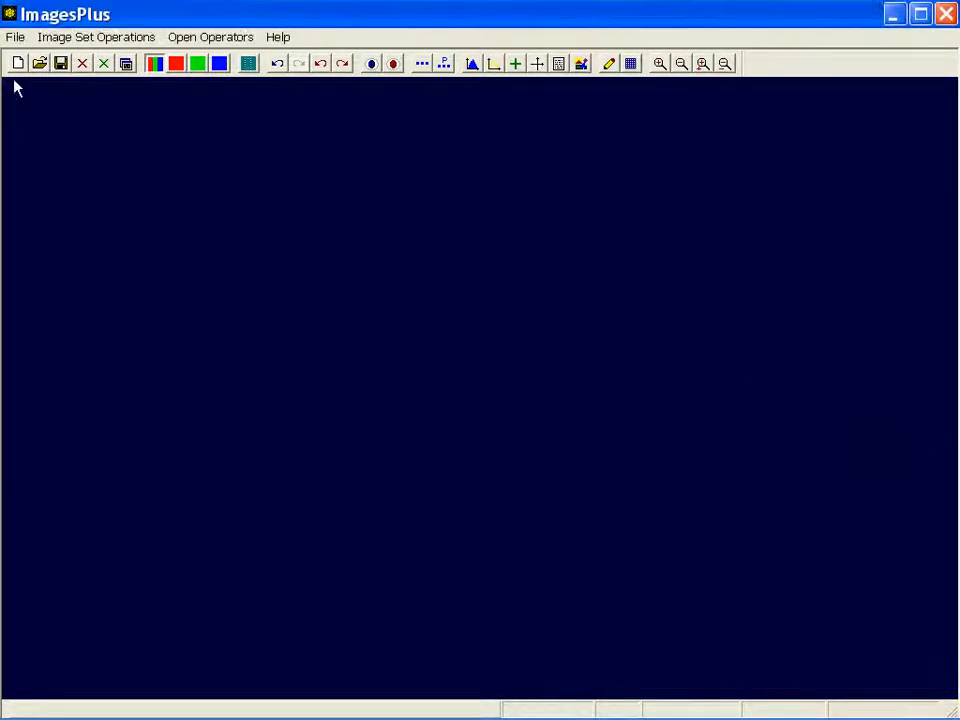
Step: Load the cropped Saturn files #000023 through #000322 from the Crop folder into Grade Files
{"action": "left_click", "coordinate": [79, 43]}
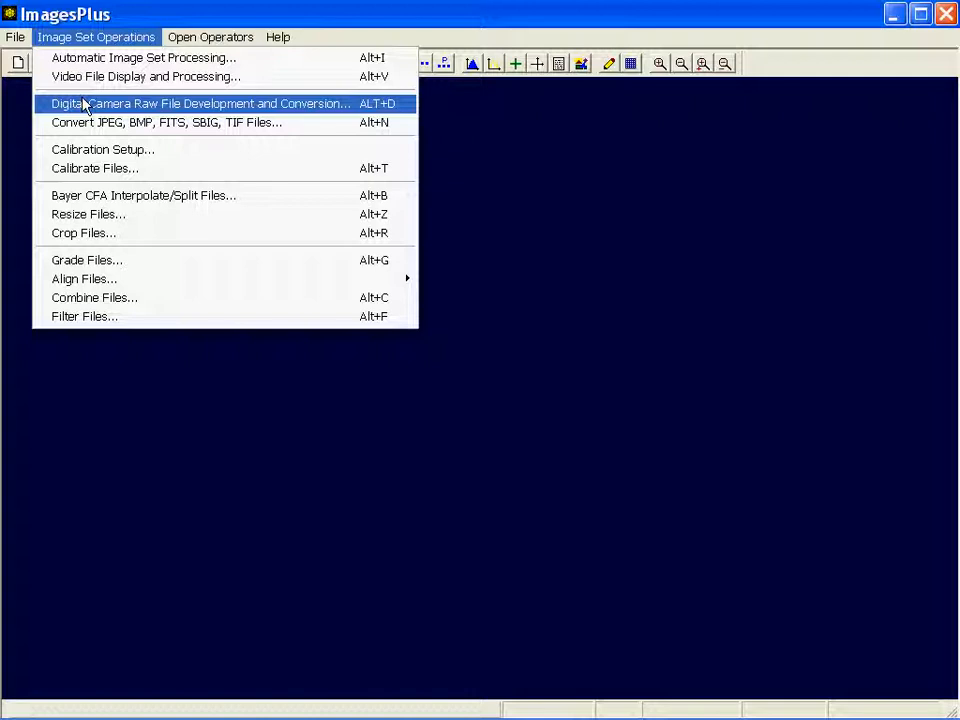
{"action": "left_click", "coordinate": [88, 265]}
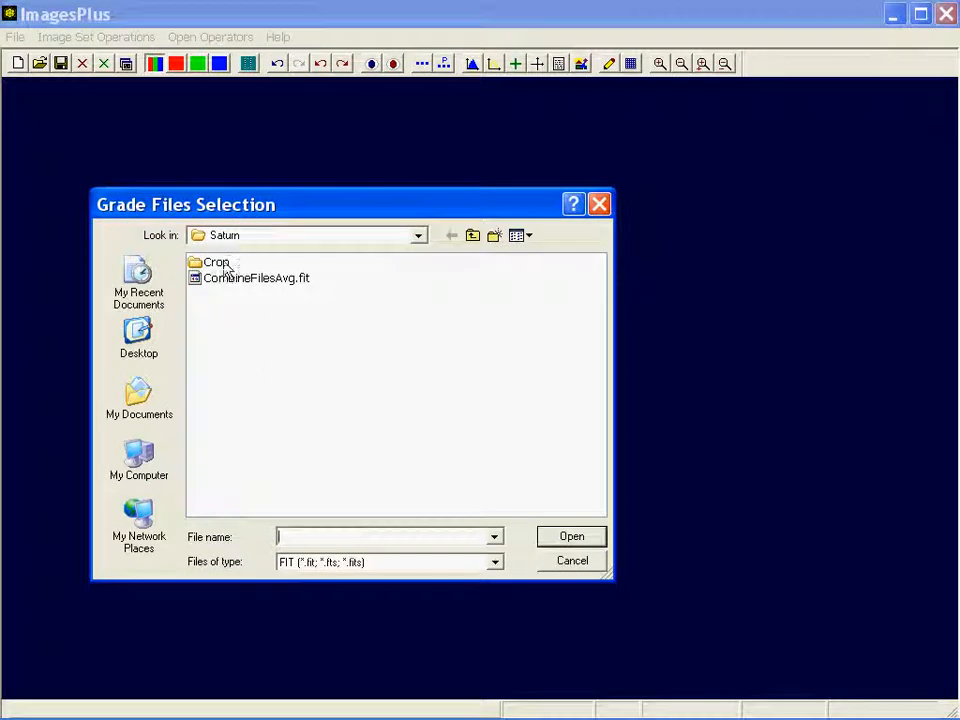
{"action": "double_click", "coordinate": [236, 256]}
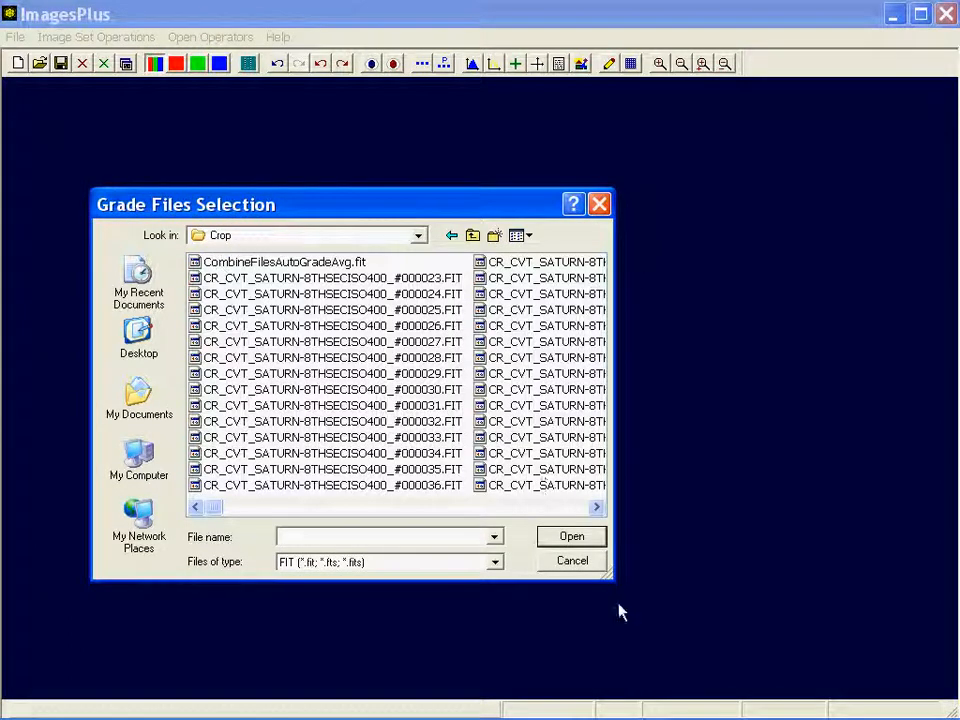
{"action": "left_click_drag", "start_coordinate": [616, 582], "coordinate": [896, 670]}
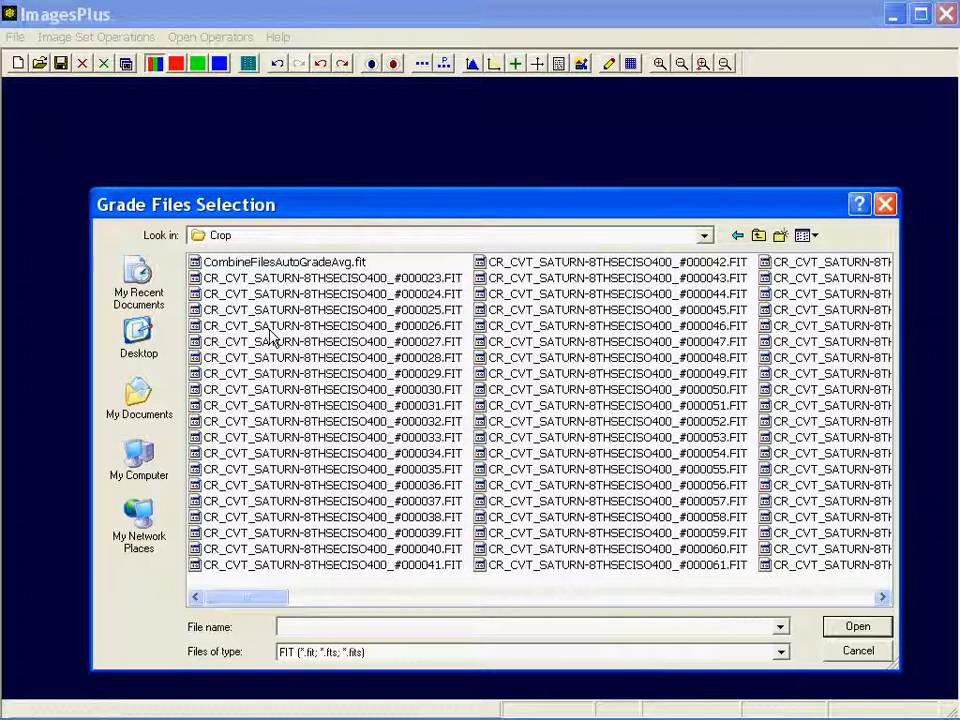
{"action": "left_click", "coordinate": [218, 283]}
{"action": "left_click_drag", "start_coordinate": [239, 601], "coordinate": [808, 600]}
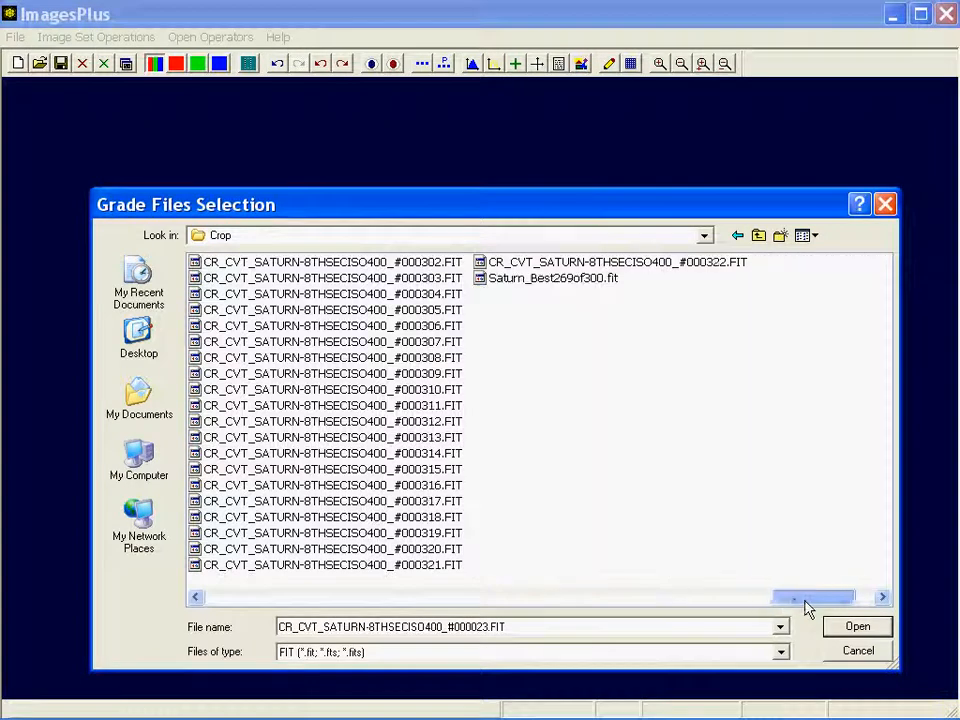
{"action": "left_click", "coordinate": [530, 262], "text": "shift"}
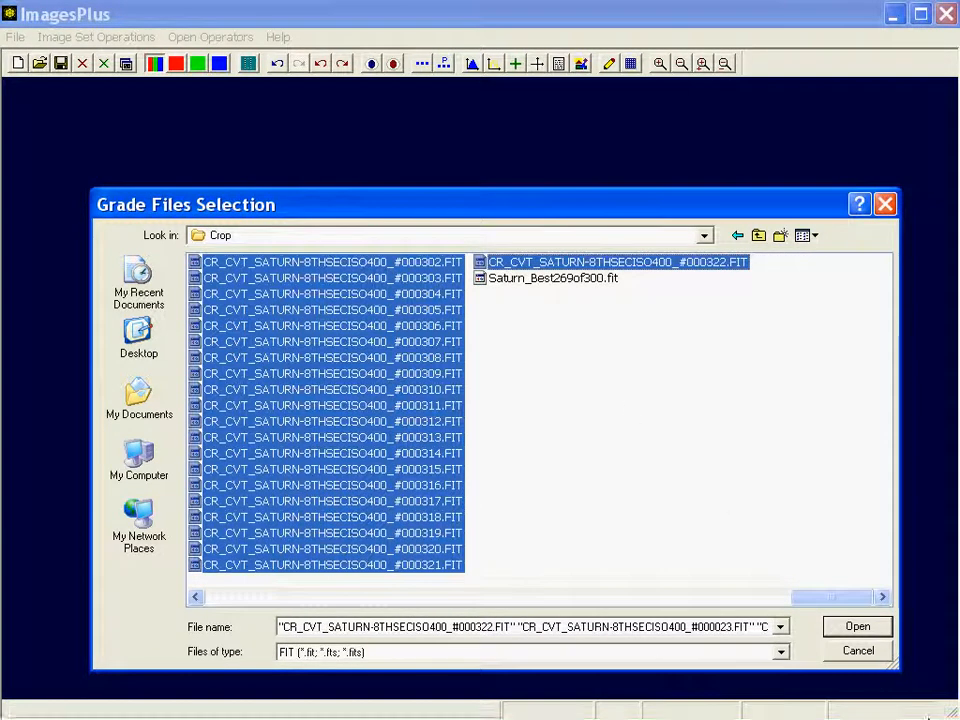
{"action": "left_click", "coordinate": [858, 627]}
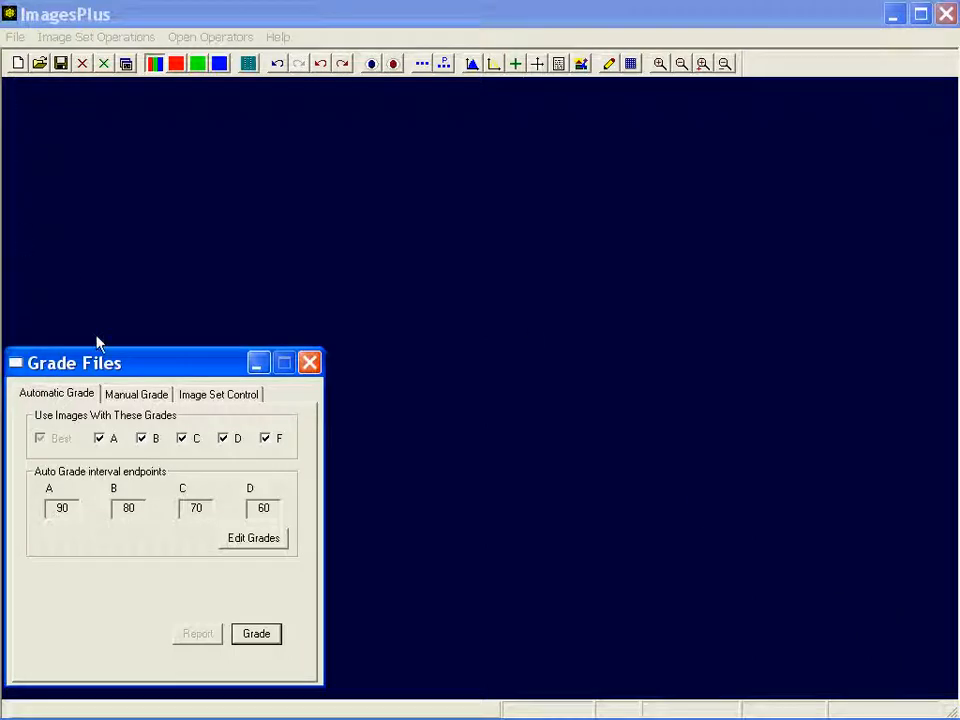
Step: Exclude grades C, D and F so that only Best, A and B images are used, and grade the files automatically
{"action": "left_click_drag", "start_coordinate": [112, 371], "coordinate": [118, 365]}
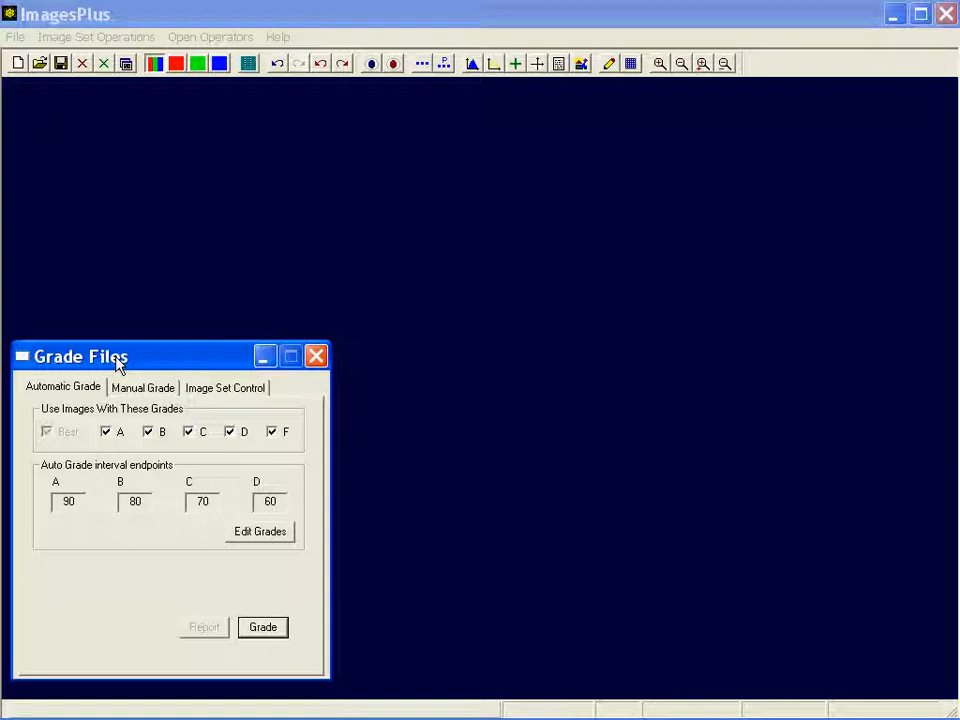
{"action": "left_click", "coordinate": [189, 432]}
{"action": "left_click", "coordinate": [231, 432]}
{"action": "left_click", "coordinate": [274, 432]}
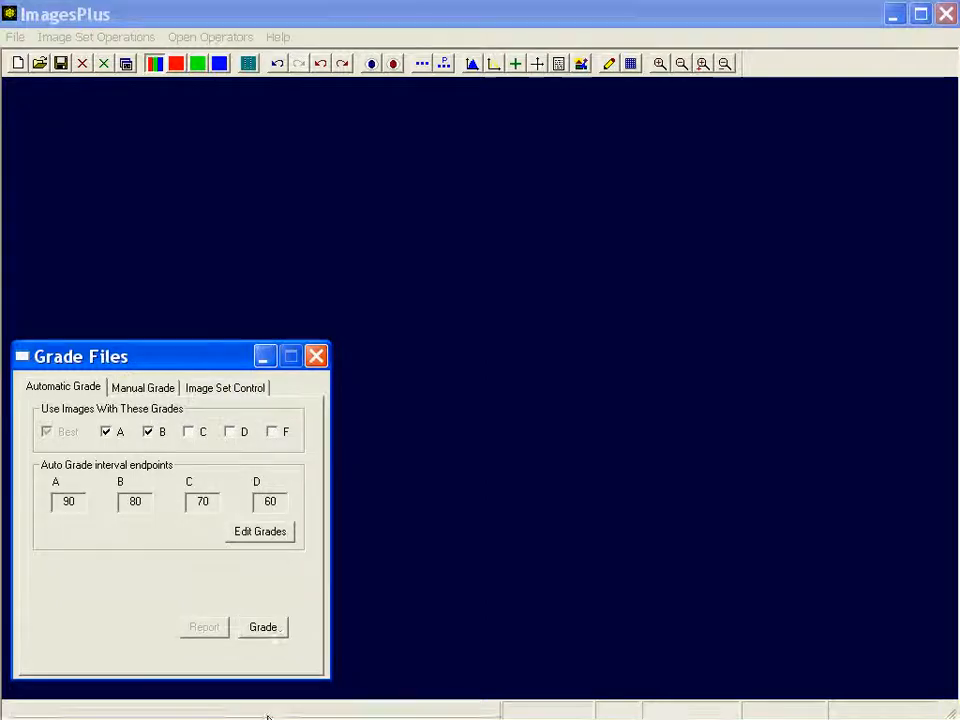
{"action": "left_click", "coordinate": [265, 629]}
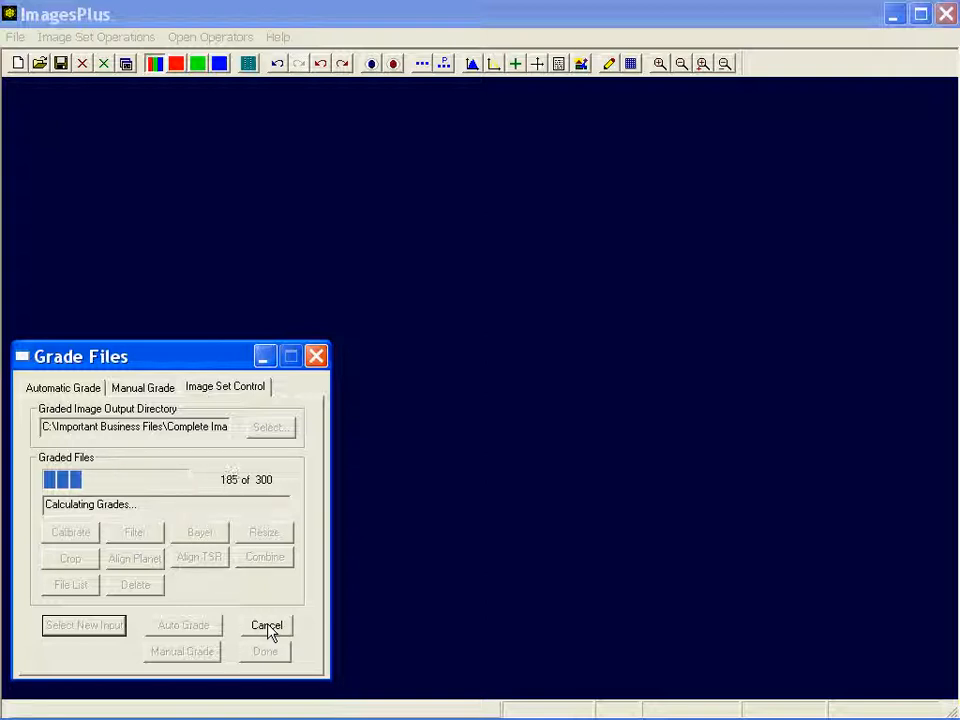
{"action": "left_click", "coordinate": [55, 392]}
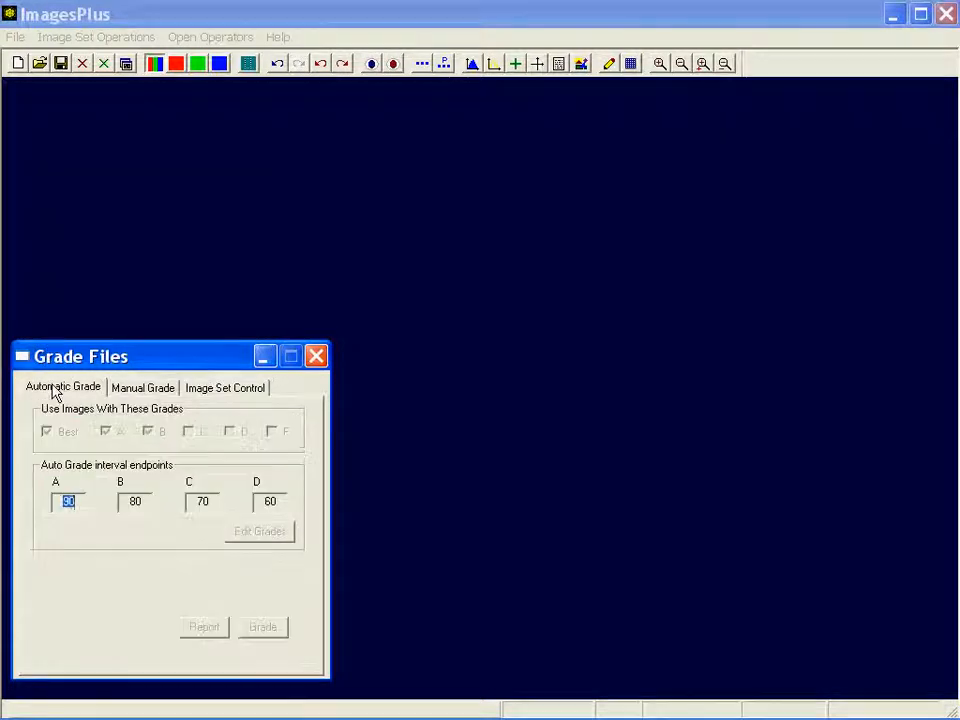
{"action": "left_click", "coordinate": [117, 389]}
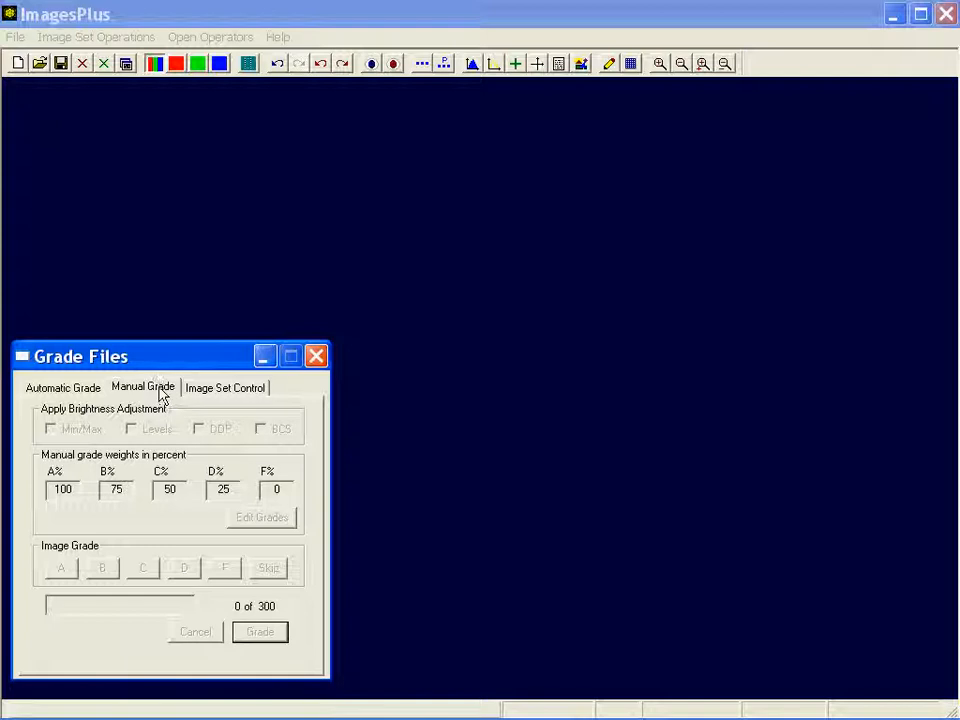
{"action": "left_click", "coordinate": [78, 396]}
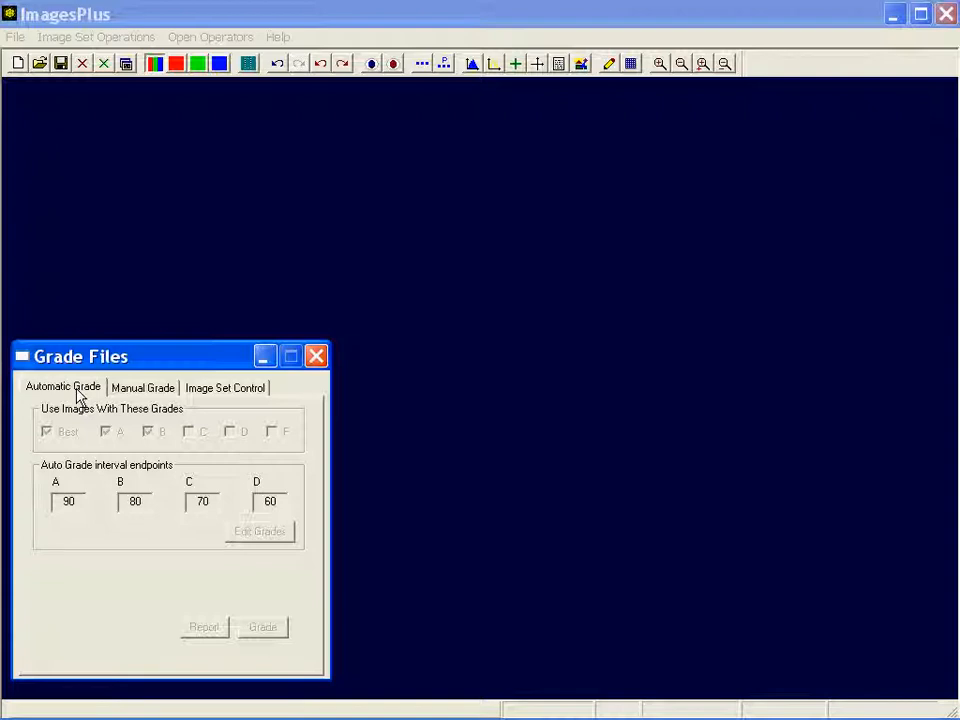
{"action": "left_click", "coordinate": [215, 394]}
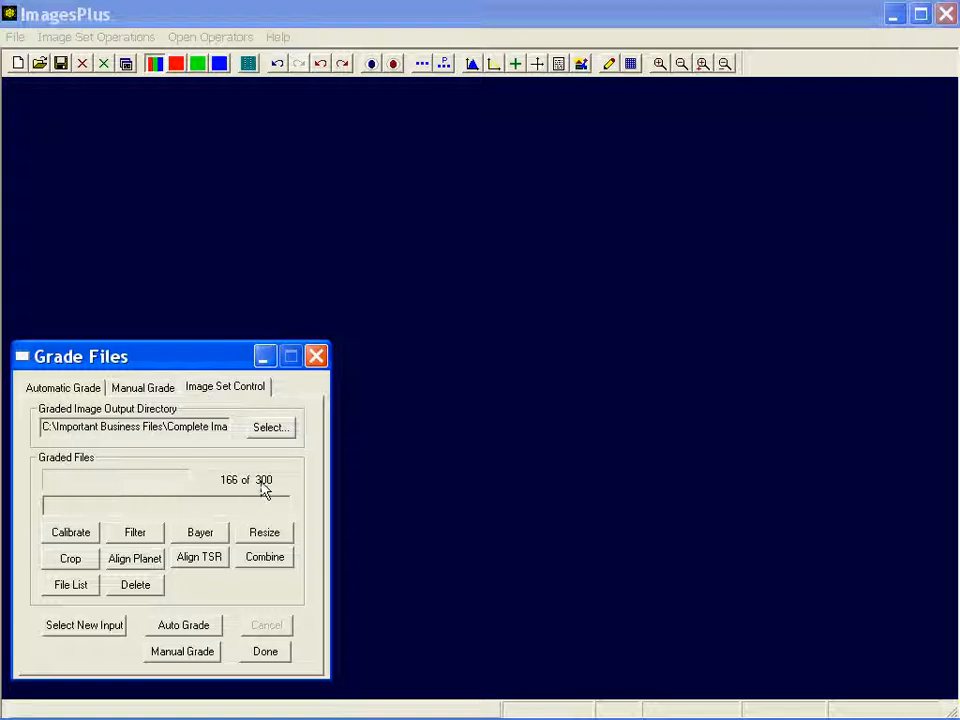
{"action": "left_click", "coordinate": [72, 390]}
Step: Align the graded files with Auto Planet Align and combine them by Auto Graded Average under the file name CombineFilesAutoGradeAvg
{"action": "left_click", "coordinate": [145, 568]}
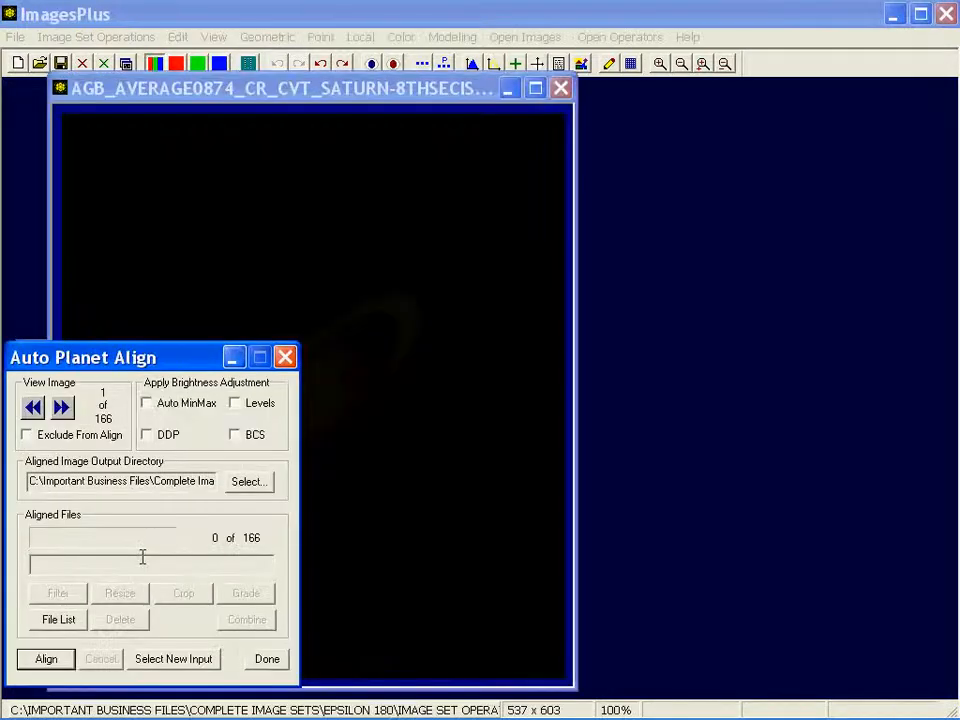
{"action": "left_click", "coordinate": [52, 660]}
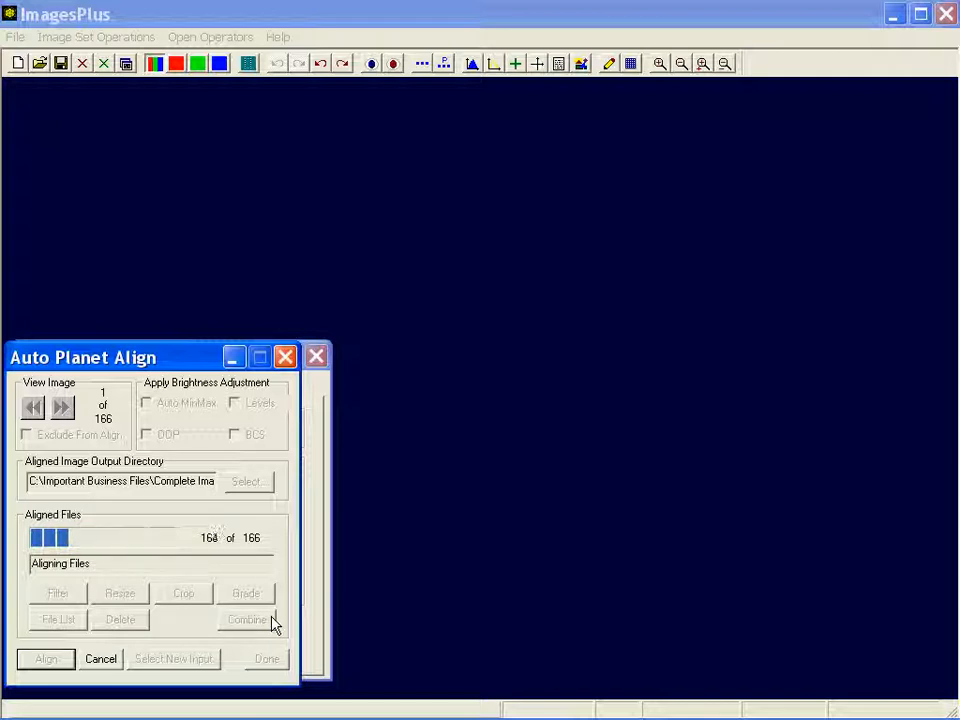
{"action": "left_click", "coordinate": [247, 620]}
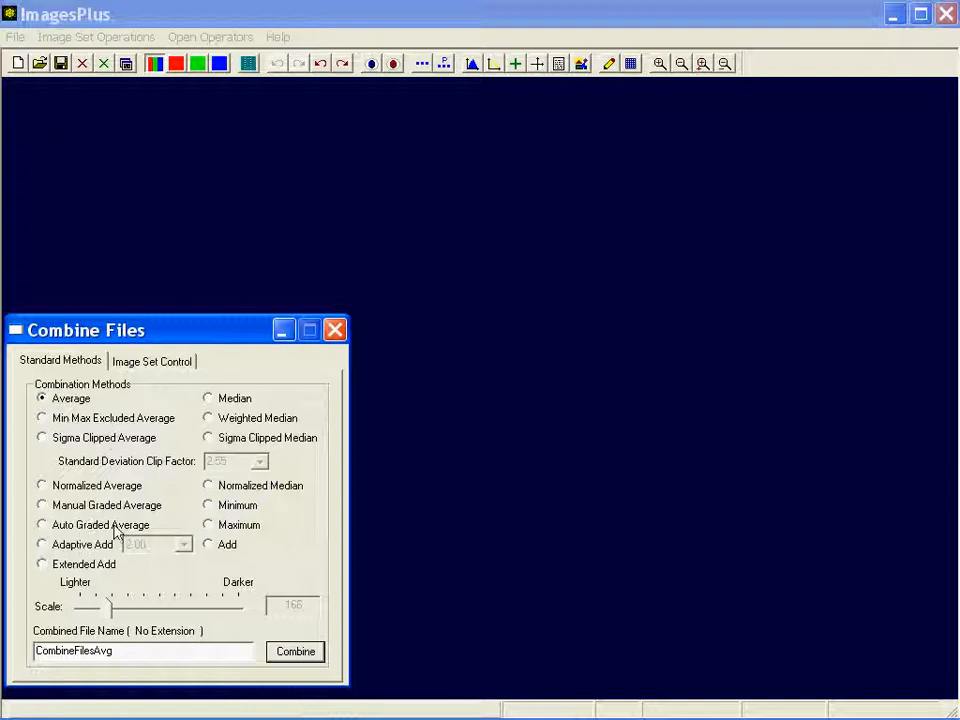
{"action": "left_click", "coordinate": [42, 524]}
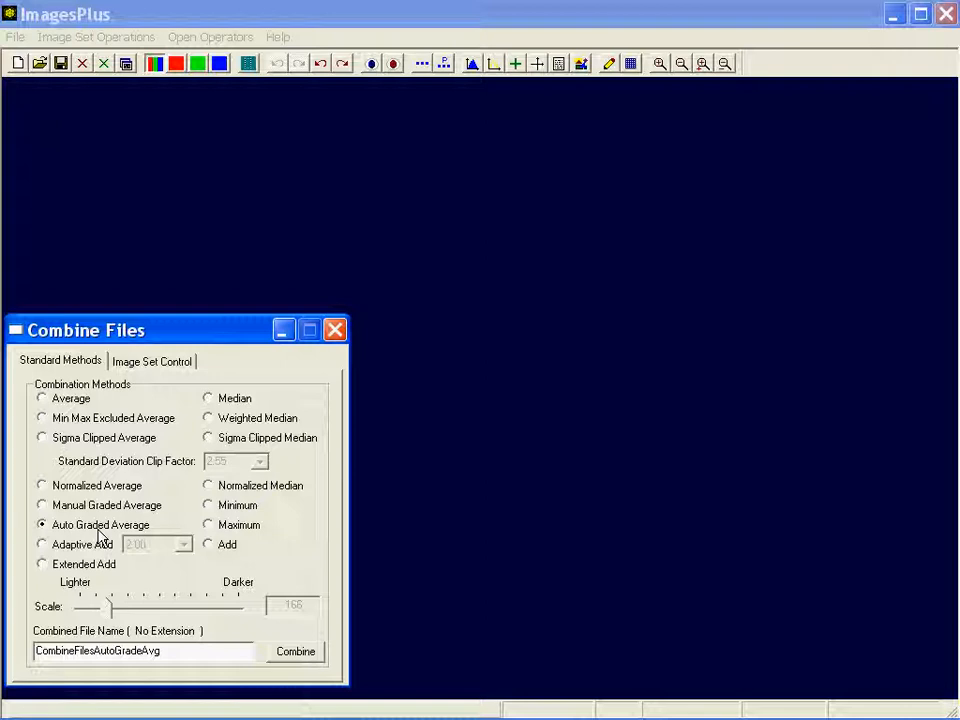
{"action": "left_click", "coordinate": [296, 656]}
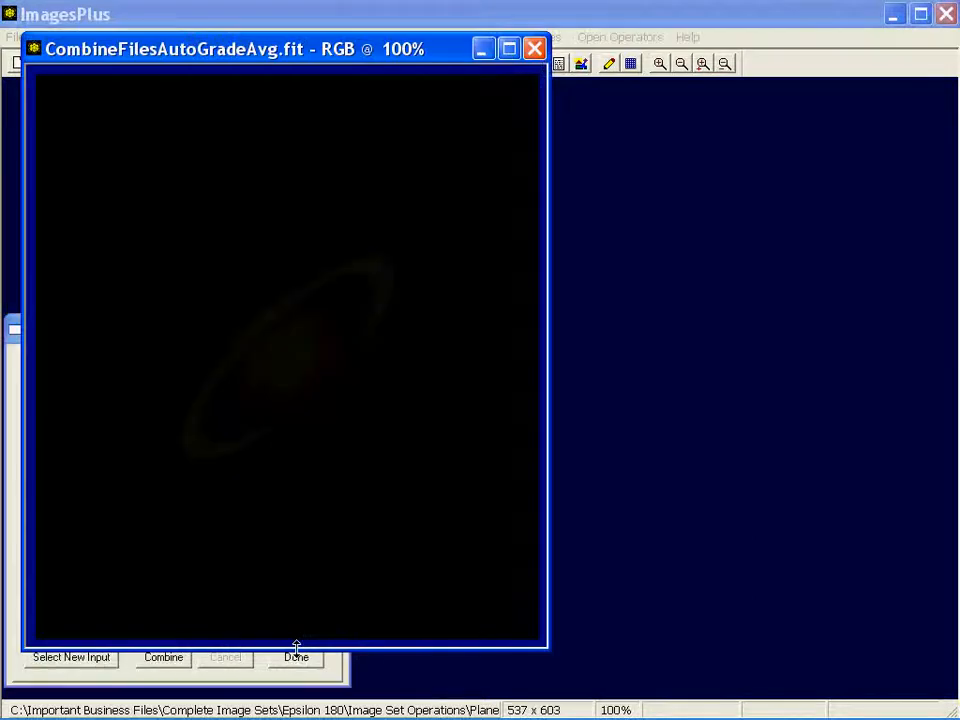
Step: Brighten the combined Saturn image with Brightness Levels, lowering the RGB white level to 3260
{"action": "left_click_drag", "start_coordinate": [161, 60], "coordinate": [148, 105]}
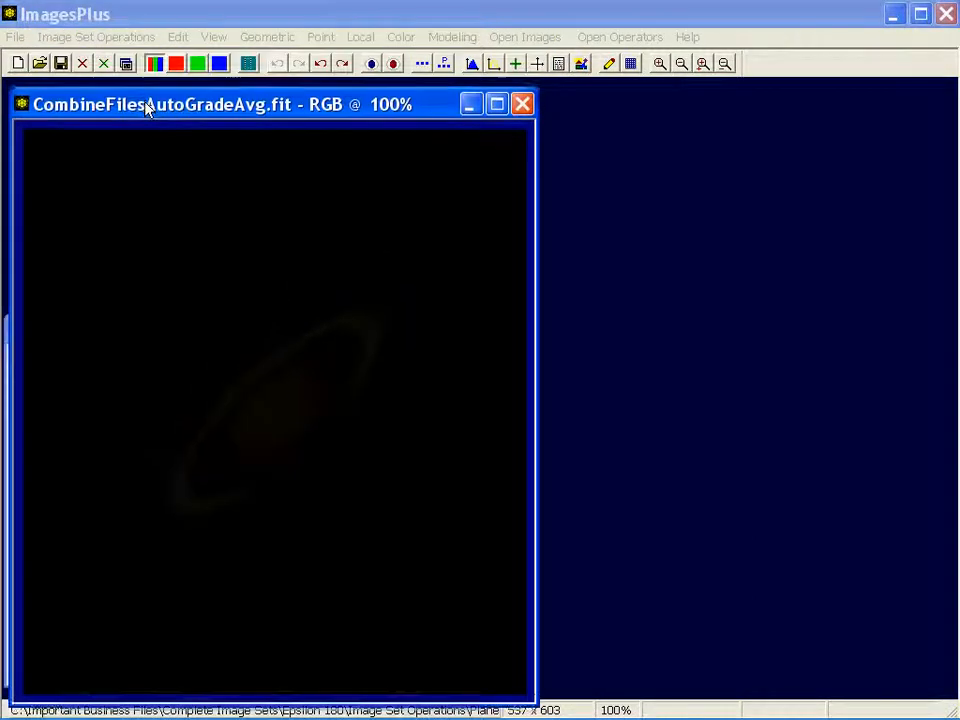
{"action": "left_click", "coordinate": [400, 40]}
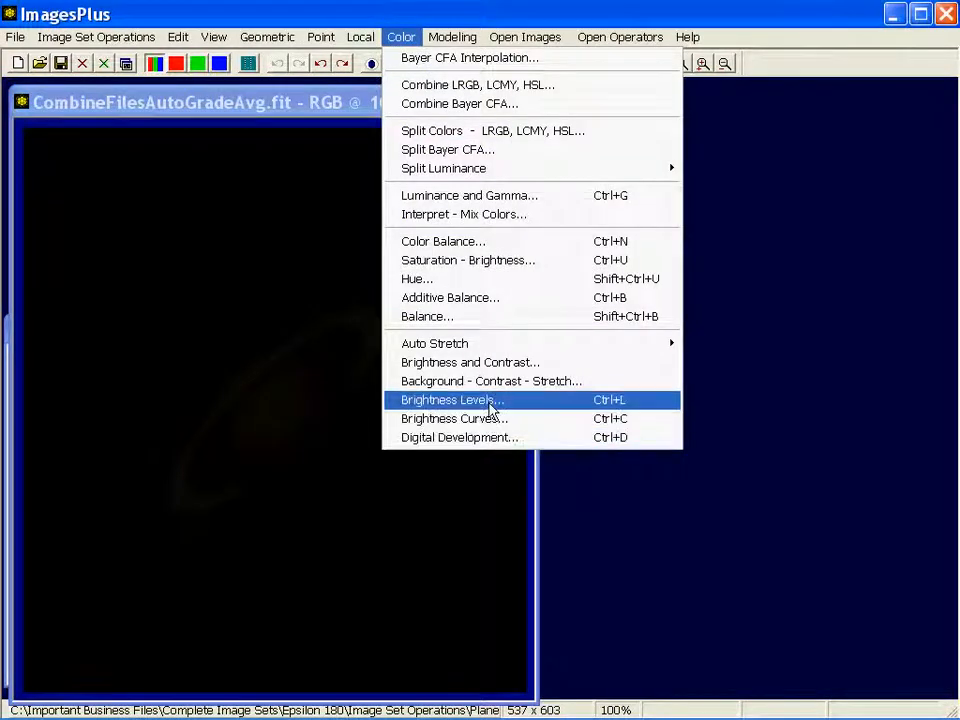
{"action": "left_click", "coordinate": [490, 403]}
{"action": "left_click", "coordinate": [677, 599]}
{"action": "left_click", "coordinate": [660, 627]}
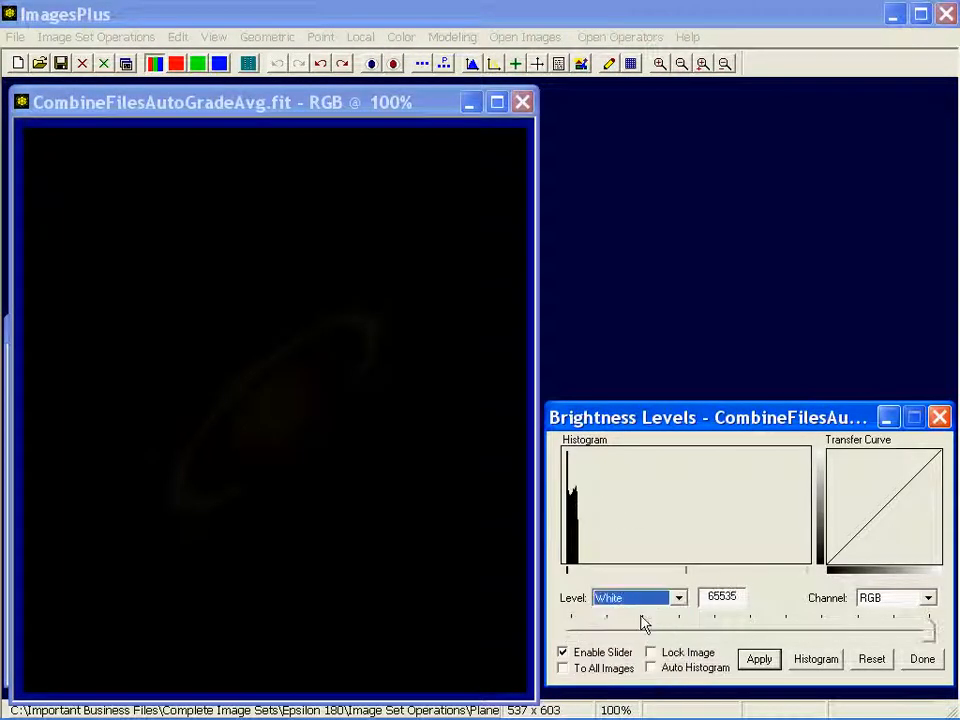
{"action": "left_click_drag", "start_coordinate": [928, 628], "coordinate": [595, 606]}
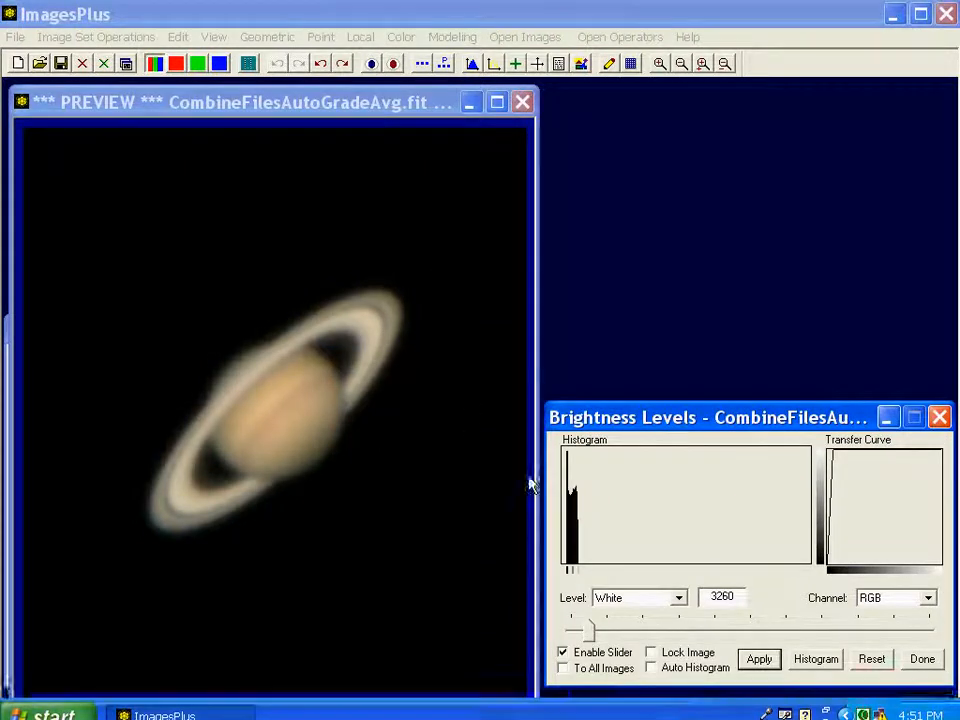
{"action": "left_click_drag", "start_coordinate": [326, 102], "coordinate": [321, 91]}
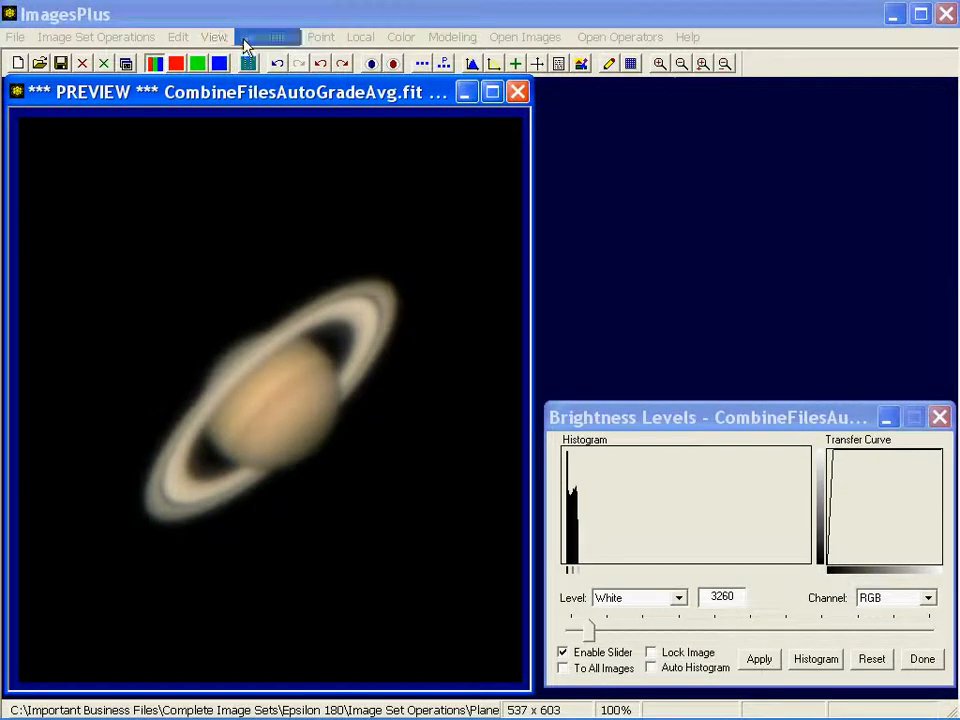
{"action": "left_click", "coordinate": [360, 37]}
{"action": "left_click", "coordinate": [378, 57]}
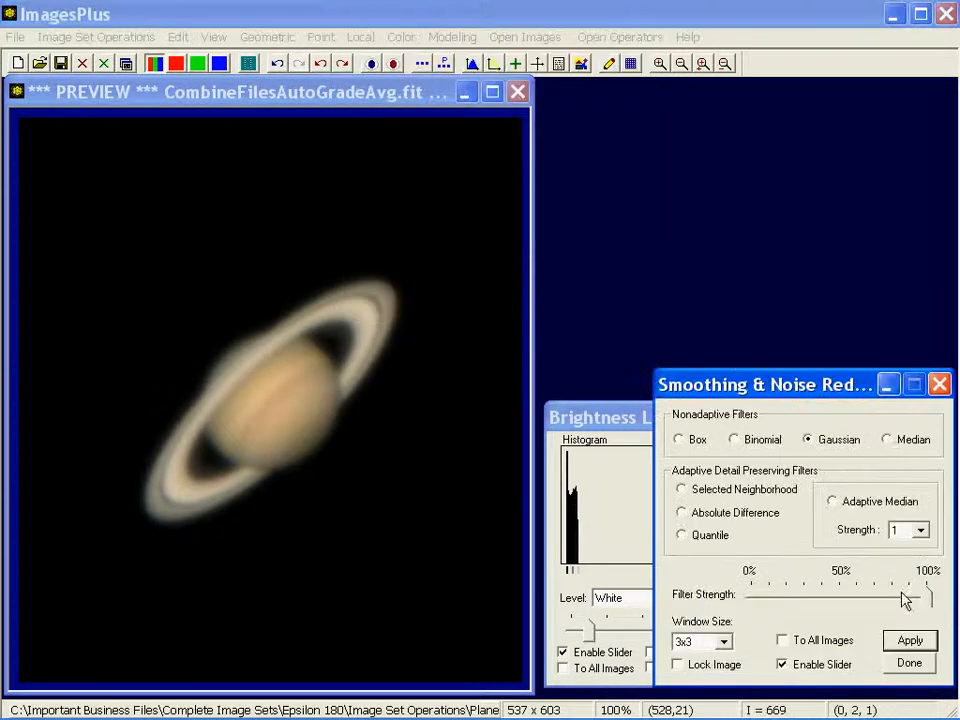
{"action": "left_click", "coordinate": [940, 384]}
Step: Sharpen Saturn with Multiresolution Smooth/Sharpen at Finest 85.8 and Fine 51, closing this dialog and Brightness Levels
{"action": "left_click", "coordinate": [362, 37]}
{"action": "left_click", "coordinate": [381, 75]}
{"action": "left_click_drag", "start_coordinate": [770, 456], "coordinate": [832, 459]}
{"action": "left_click_drag", "start_coordinate": [767, 489], "coordinate": [803, 489]}
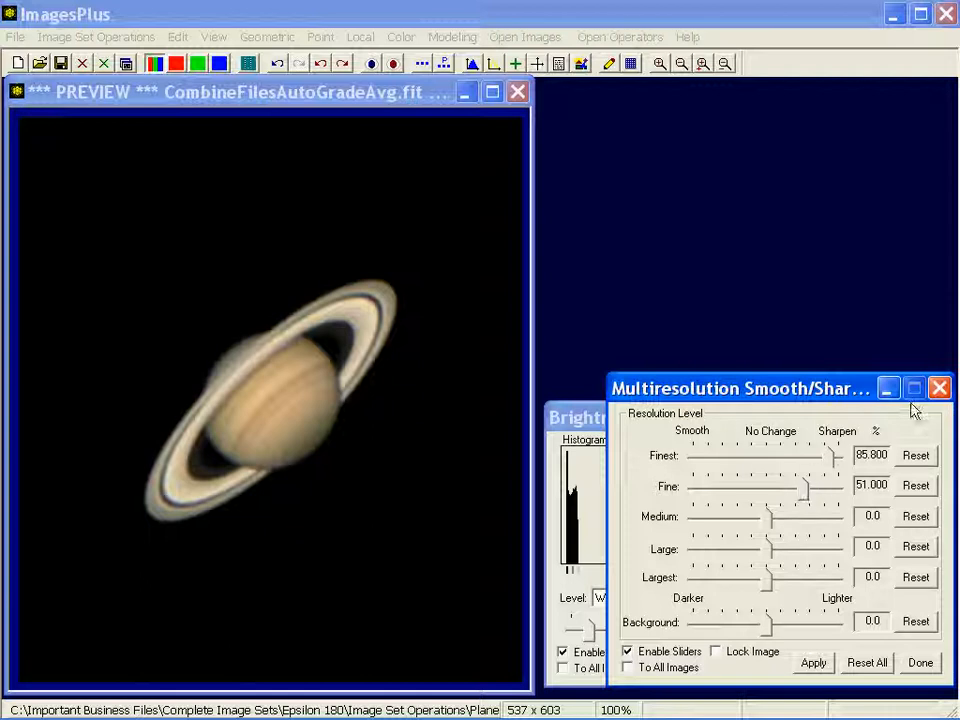
{"action": "left_click", "coordinate": [940, 388]}
{"action": "left_click", "coordinate": [939, 417]}
{"action": "mouse_move", "coordinate": [810, 714]}
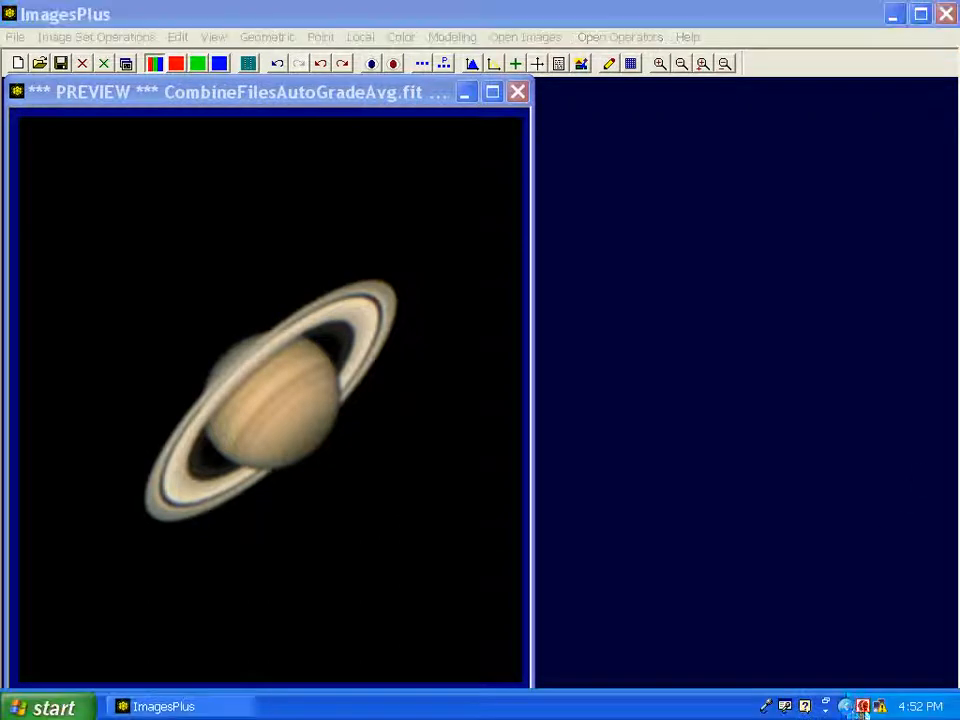